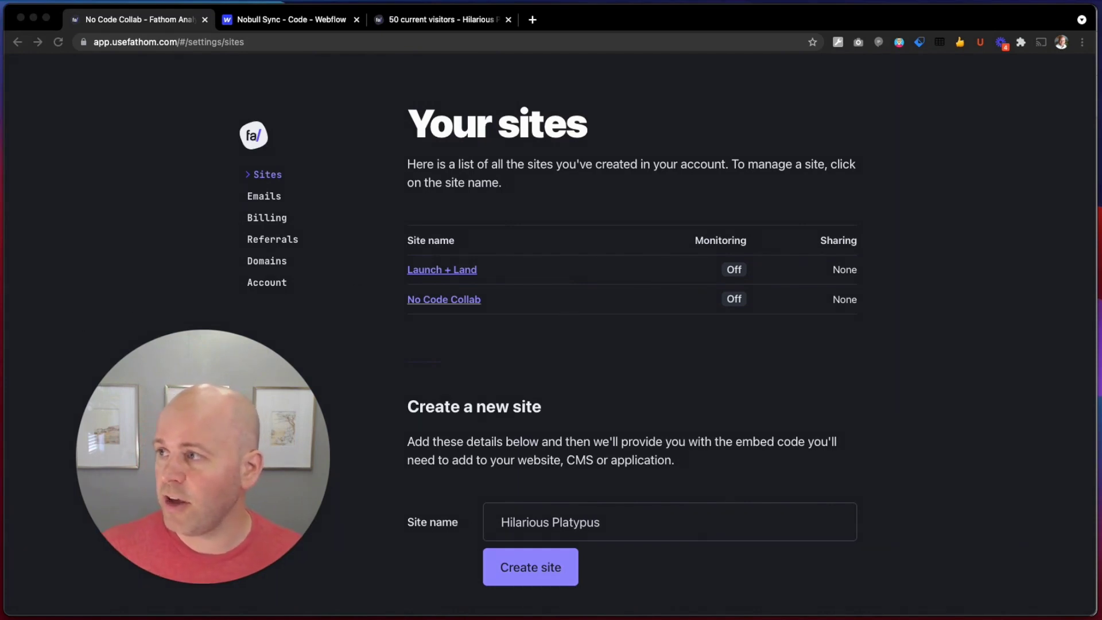
- Create a new site named Test Site in Fathom
mouse_move(882, 162)
mouse_down()
mouse_move(389, 192)
mouse_move(564, 358)
mouse_move(854, 209)
mouse_move(728, 163)
mouse_up()
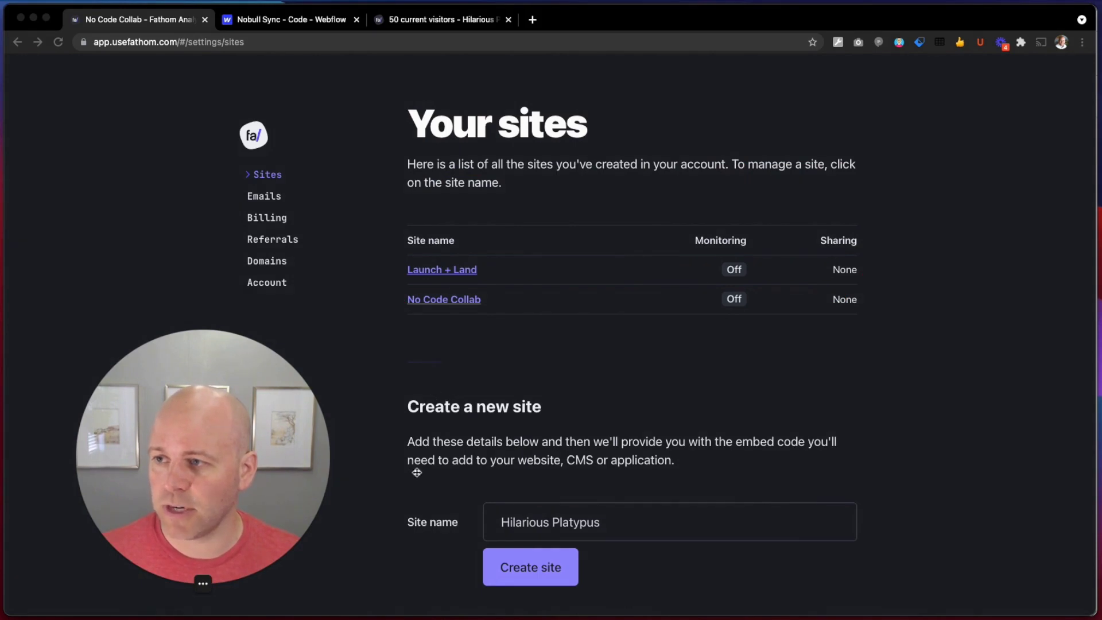
click(567, 531)
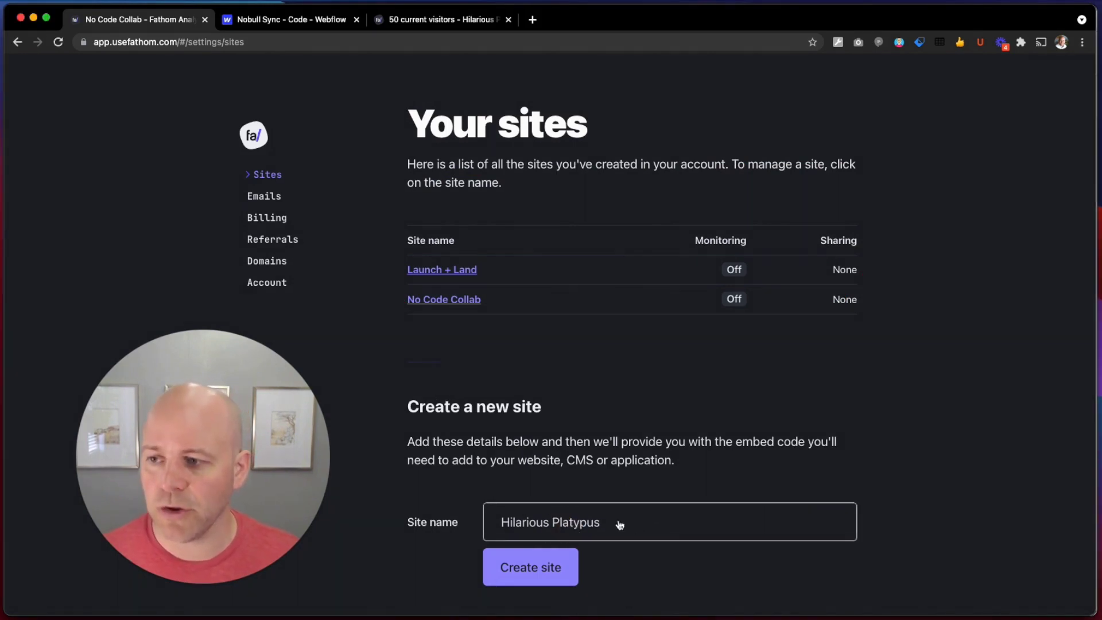
click(581, 532)
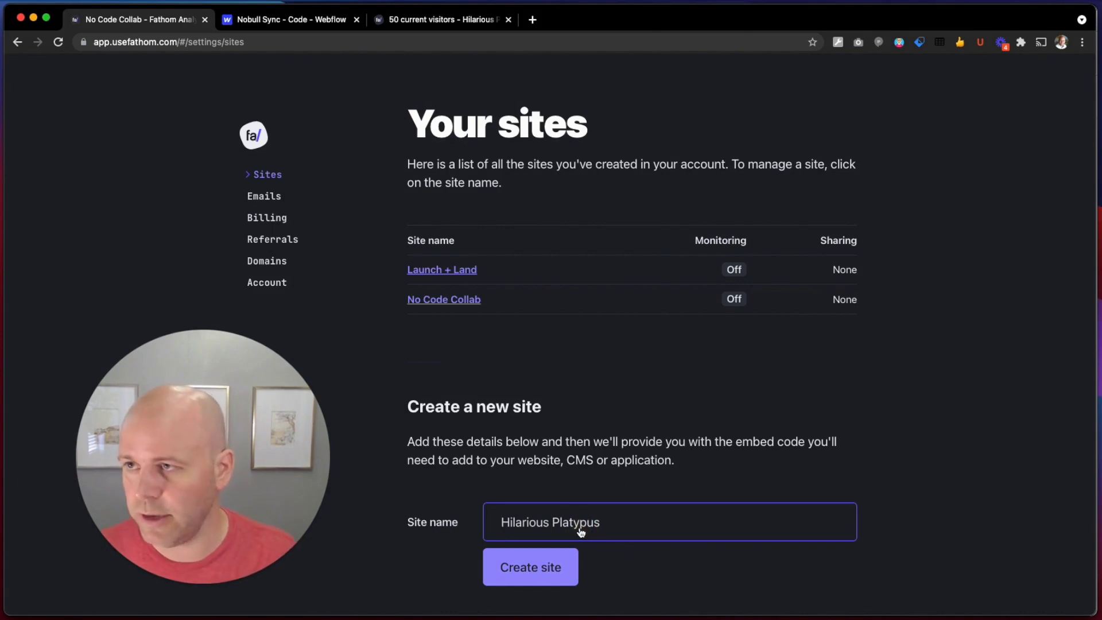
text(Test)
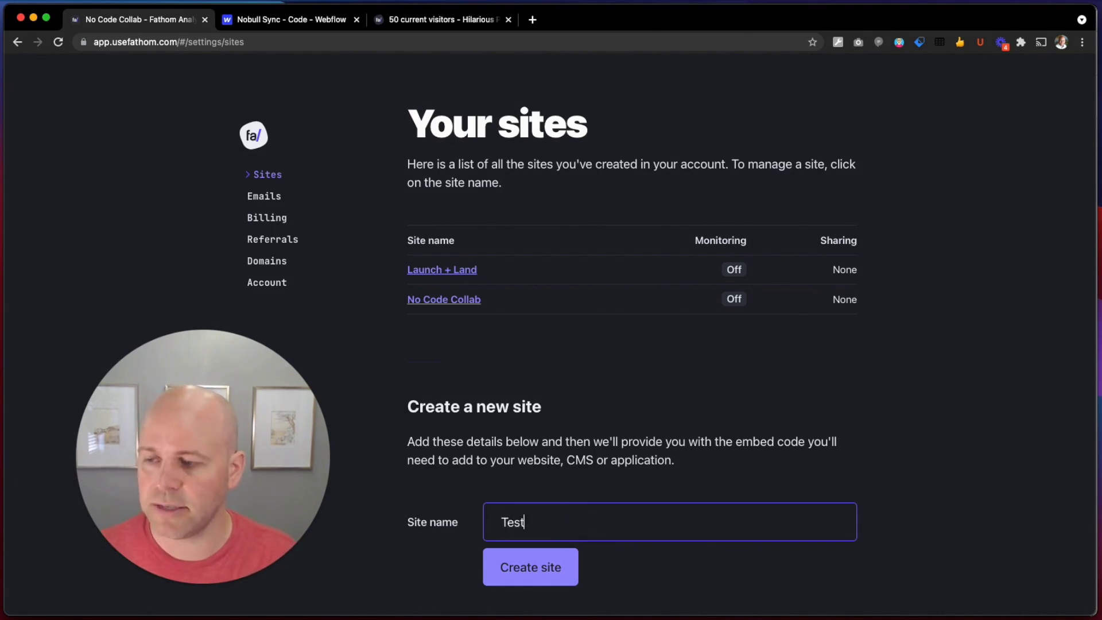
text( Site)
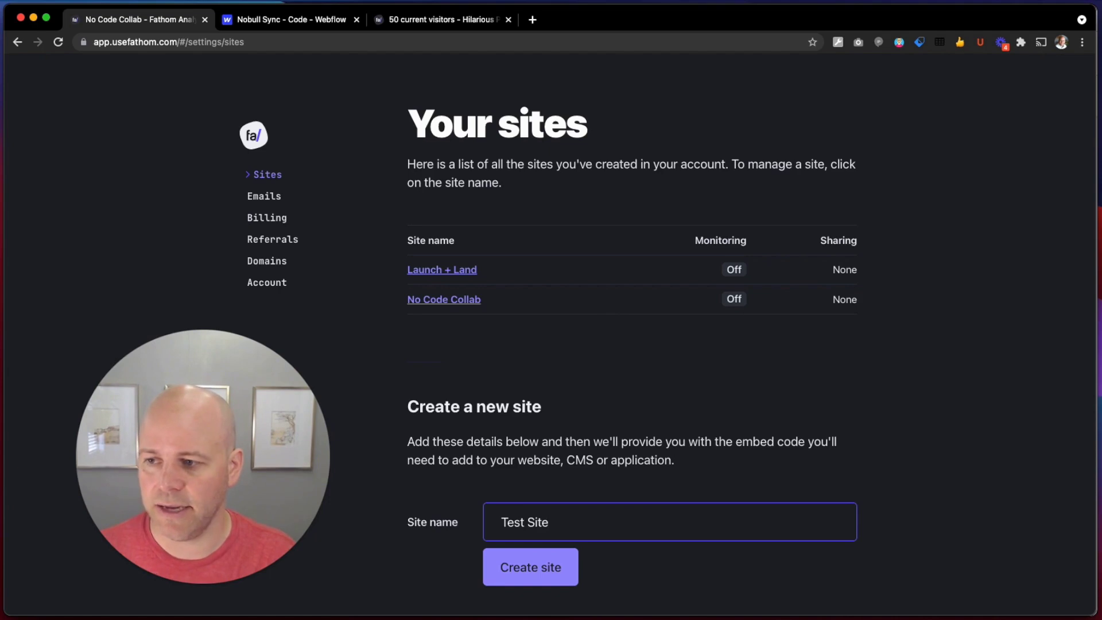
click(553, 567)
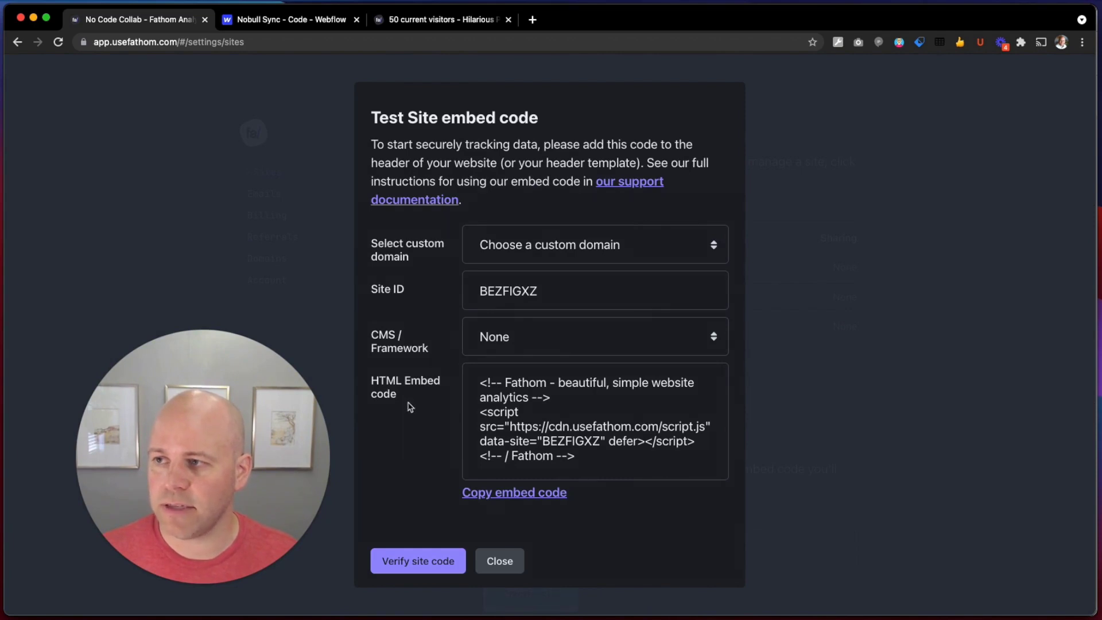
- Set the embed code's CMS / Framework to Webflow and copy the Fathom tracking snippet for Test Site
click(593, 349)
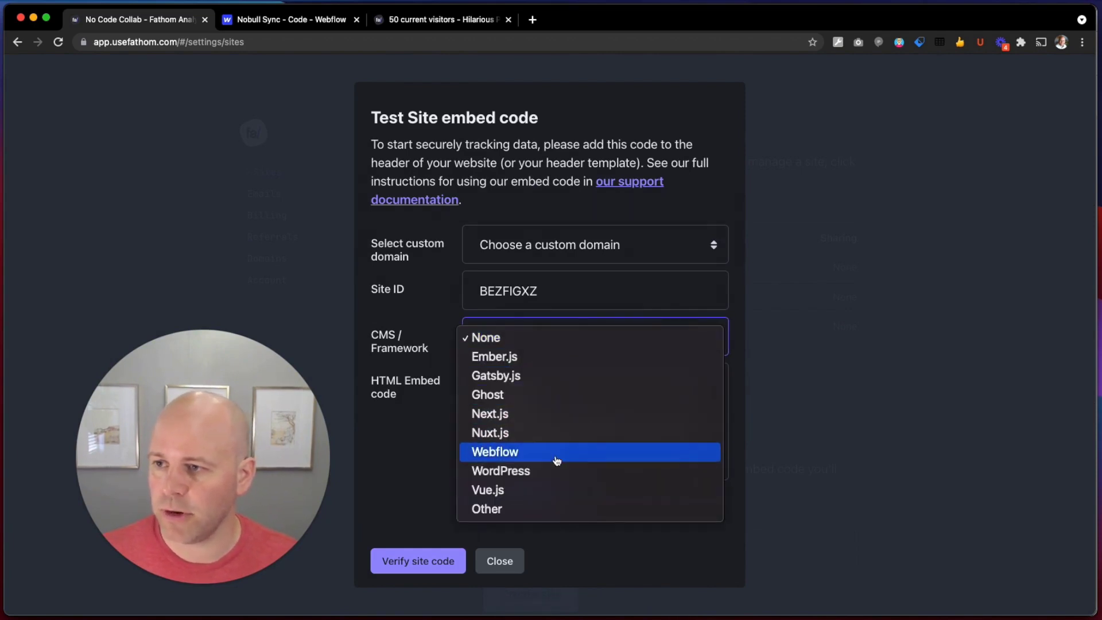
click(488, 452)
scroll(410, 441, down, 3)
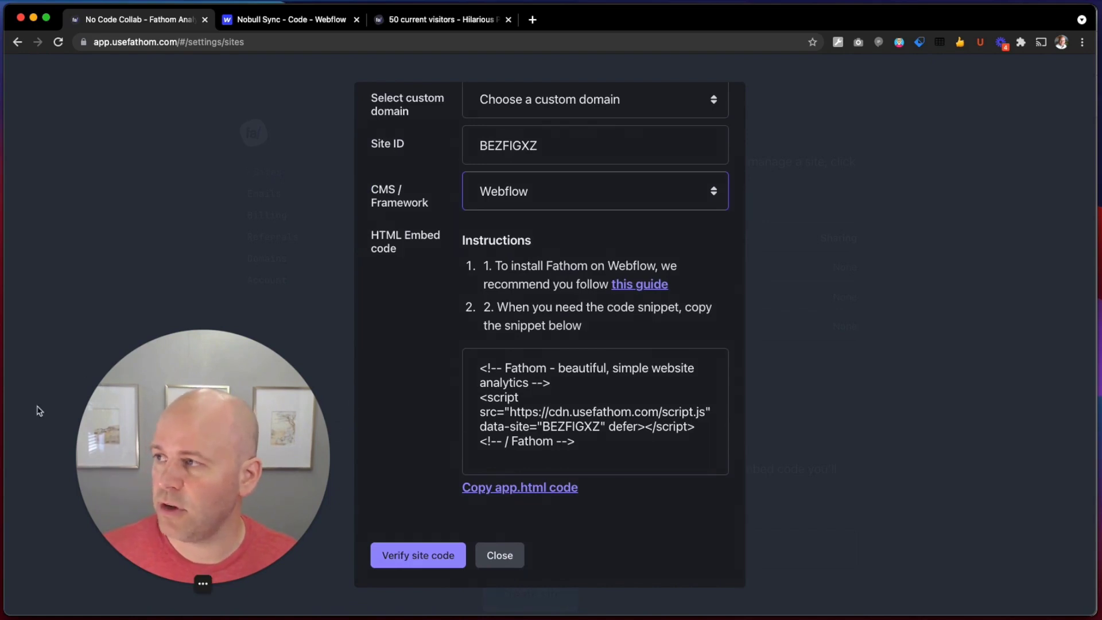
scroll(11, 393, down, 1)
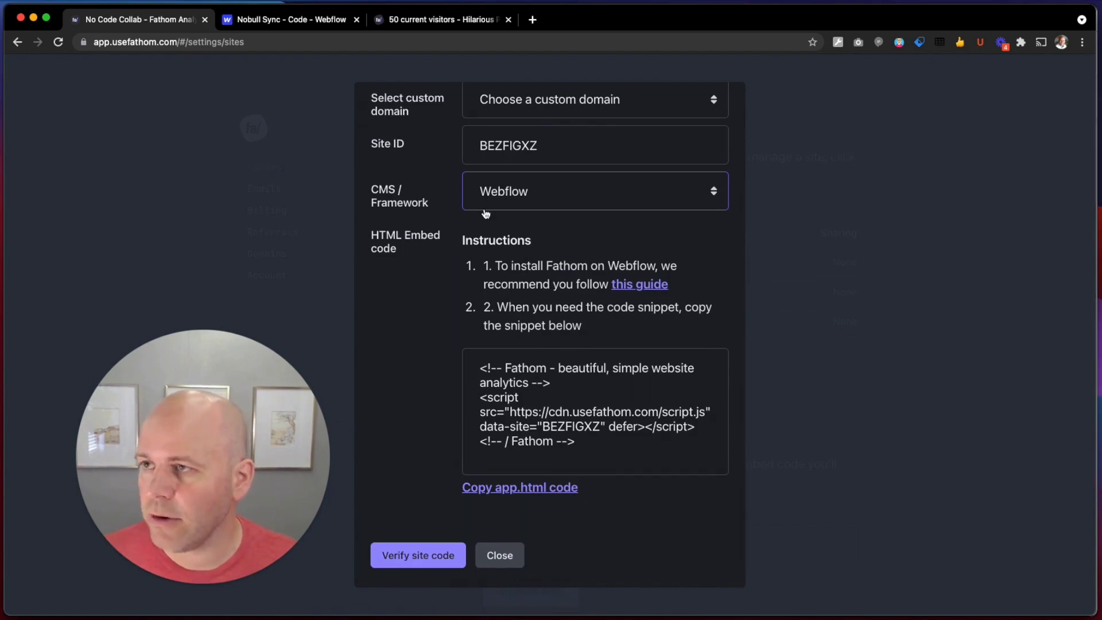
scroll(487, 213, down, 1)
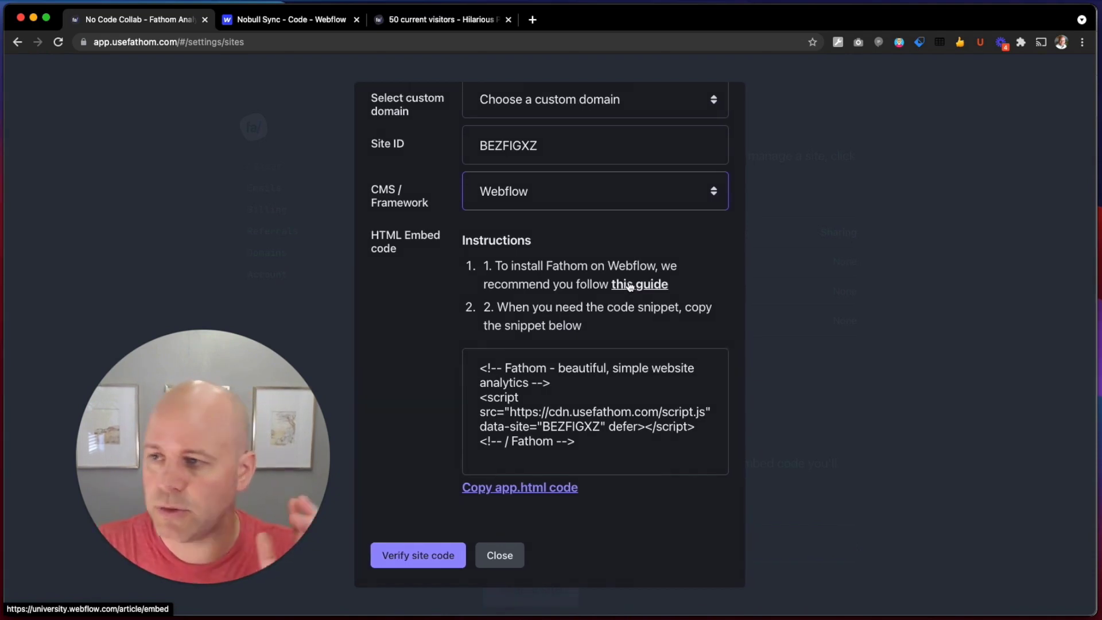
scroll(229, 300, up, 3)
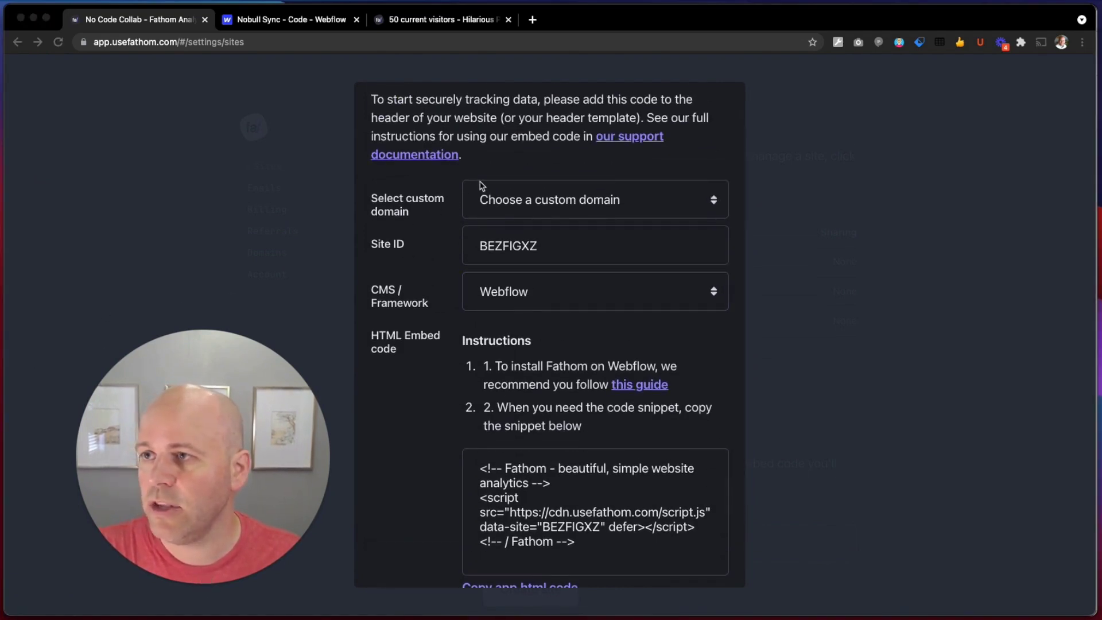
mouse_move(696, 179)
mouse_down()
mouse_move(459, 177)
mouse_move(384, 197)
mouse_move(658, 224)
mouse_move(728, 209)
mouse_move(693, 178)
mouse_up()
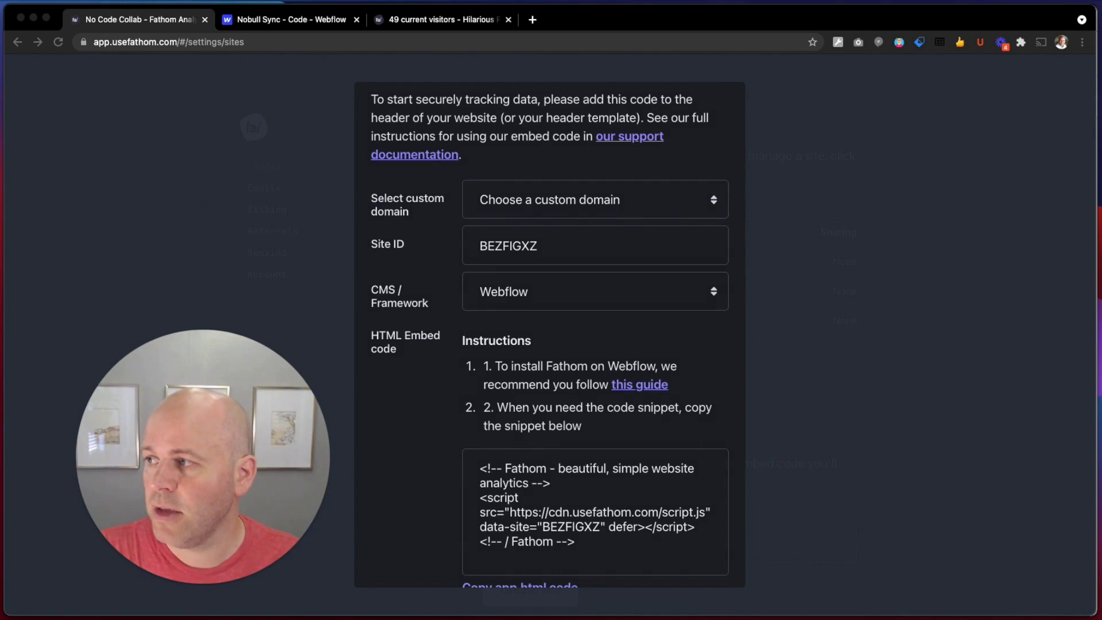
scroll(487, 425, down, 3)
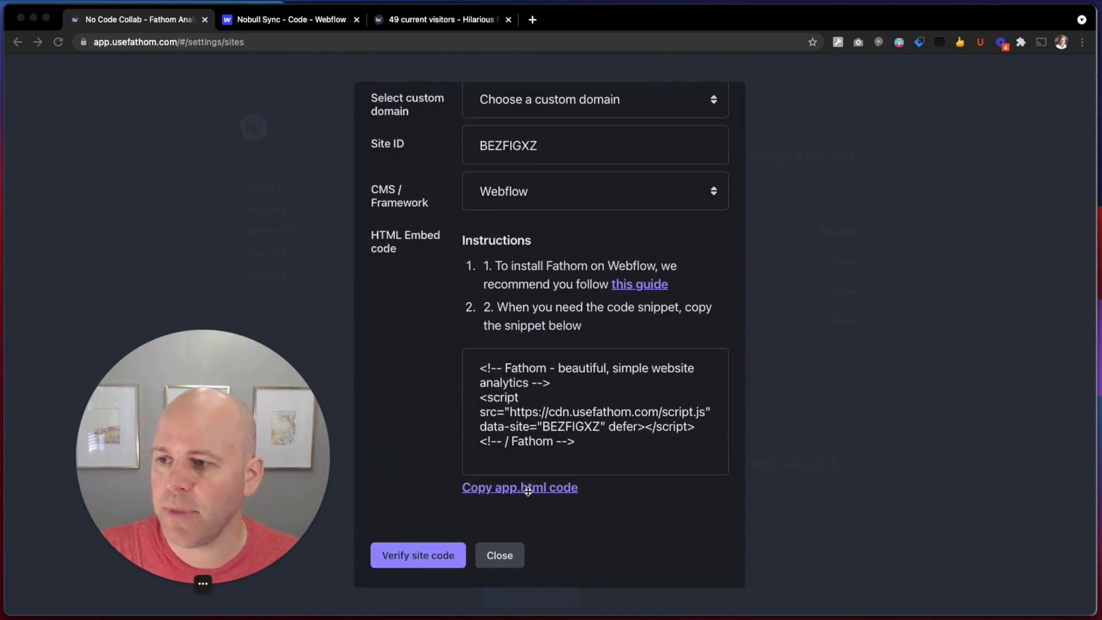
click(566, 488)
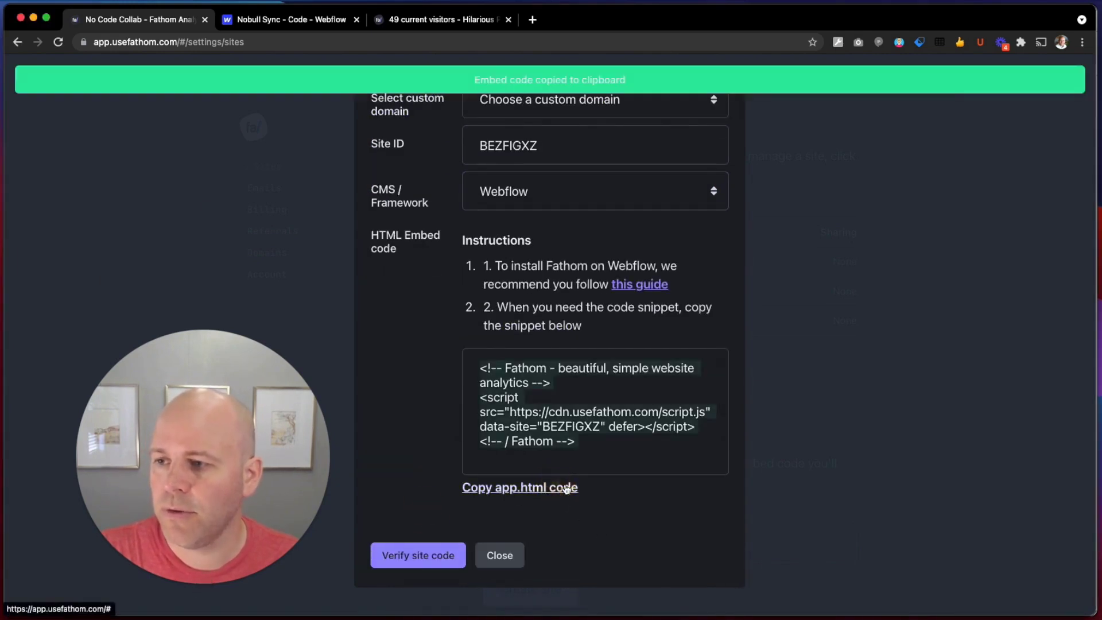
- Switch to the Nobull Sync project in Webflow and open the Custom Code section of its project settings
key(ctrl+Tab)
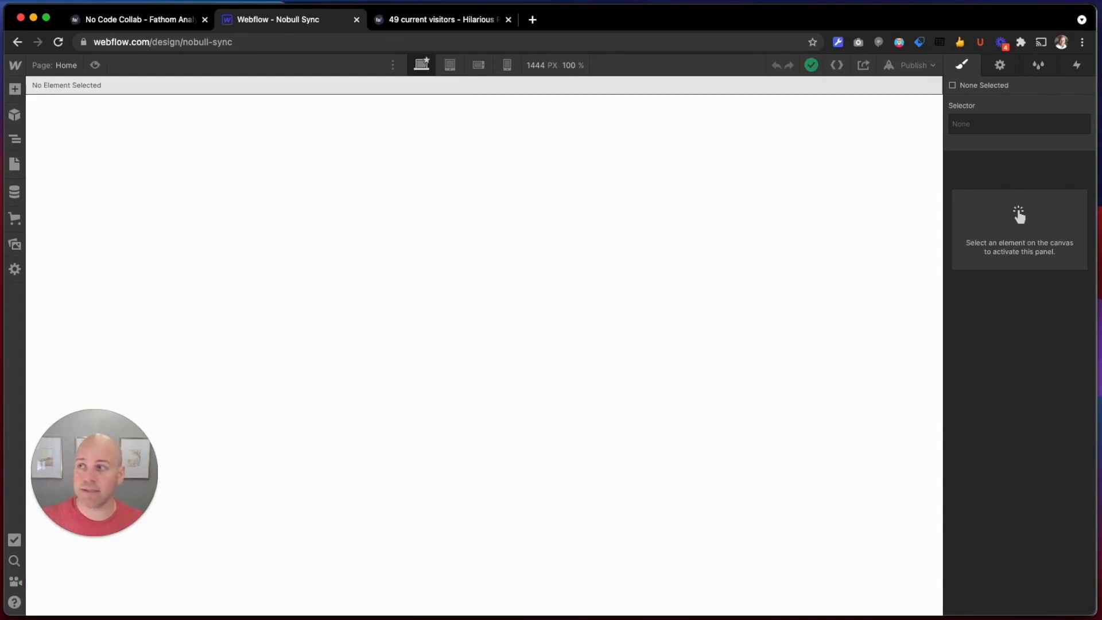
click(13, 66)
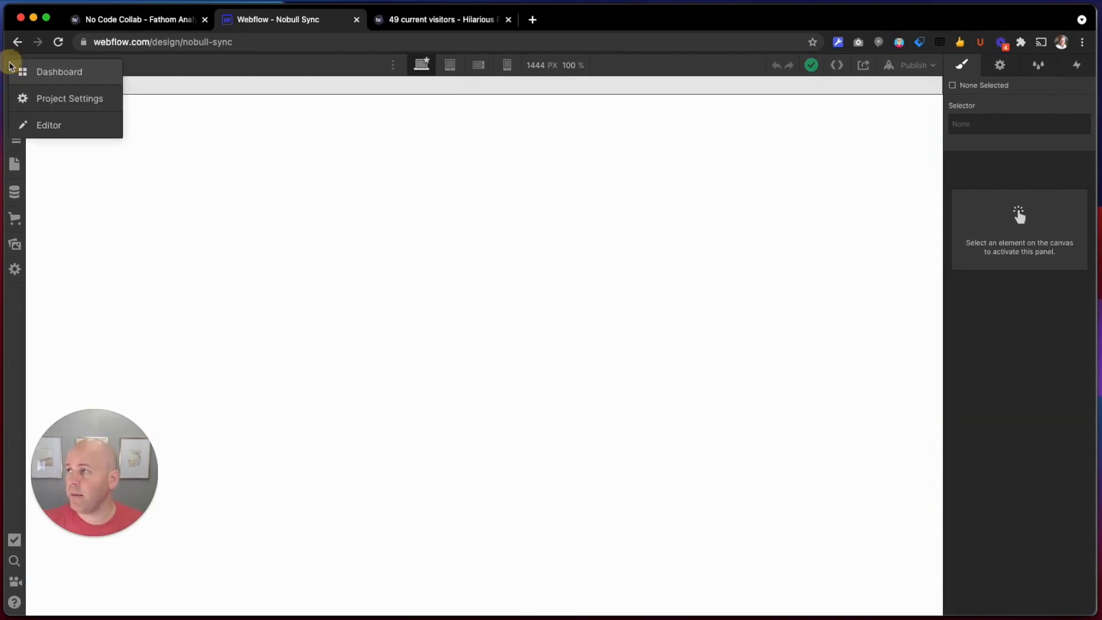
click(66, 102)
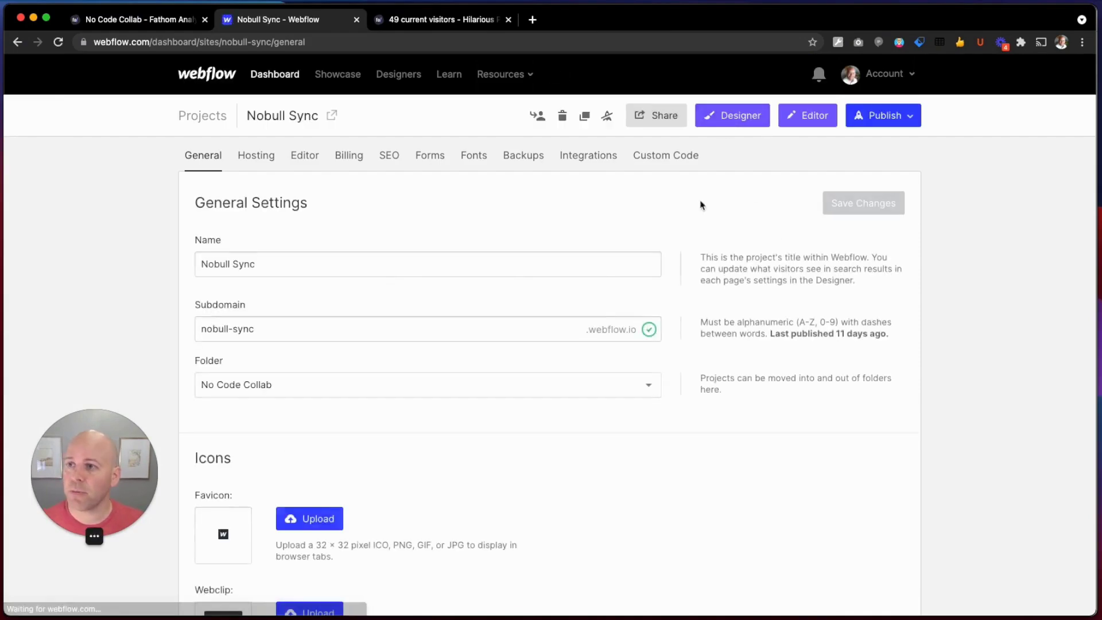
click(685, 160)
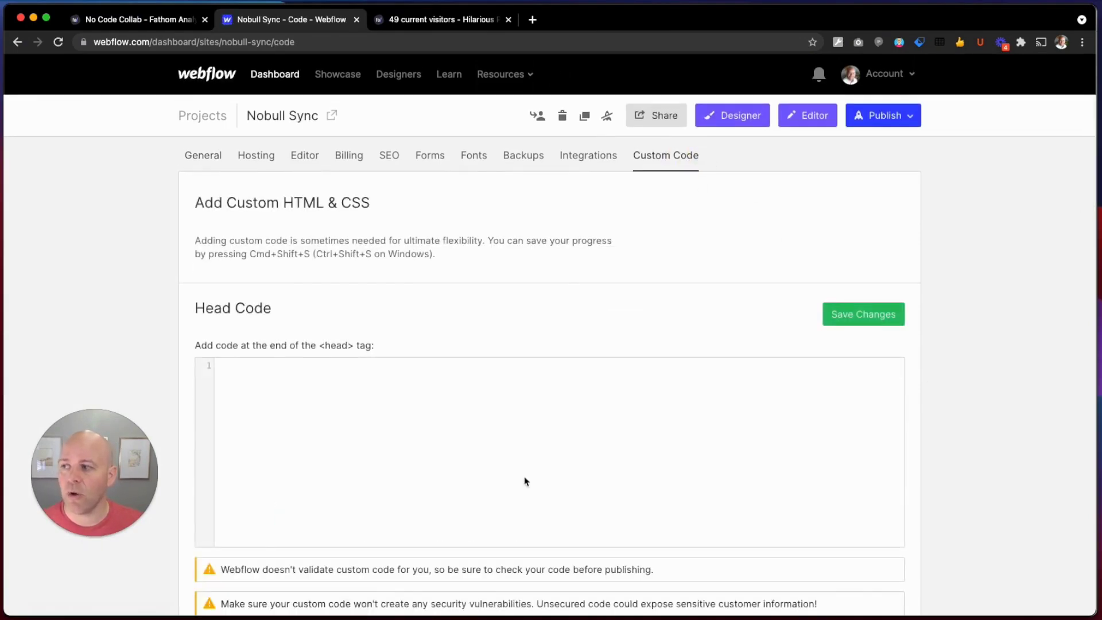
- Paste the Fathom embed code into the project's head code and save the changes
click(407, 391)
key(super+v)
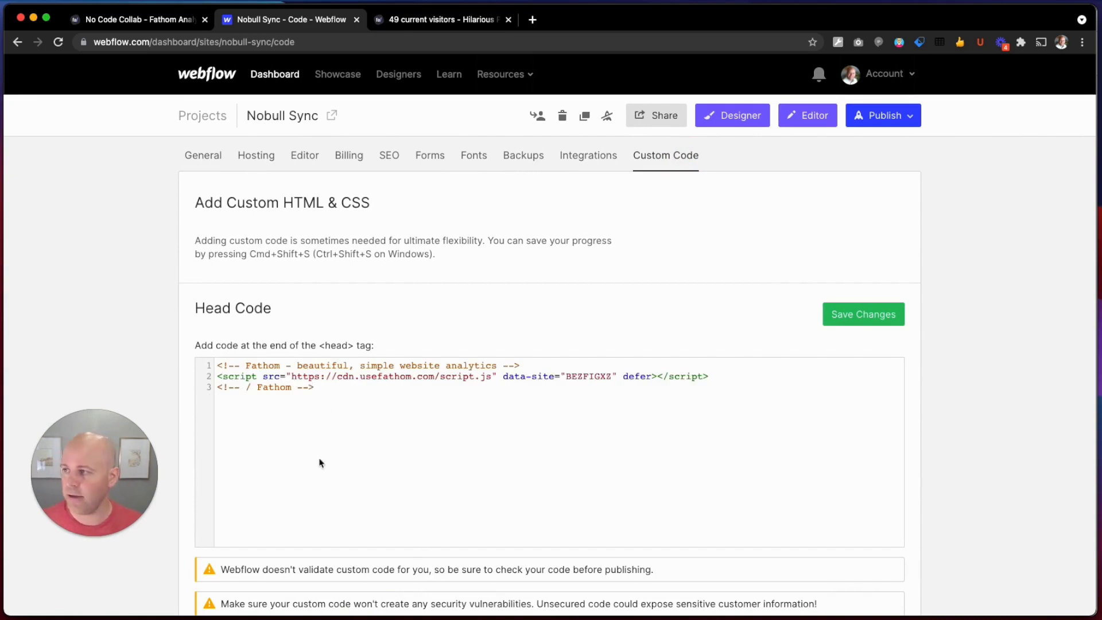
scroll(313, 467, down, 2)
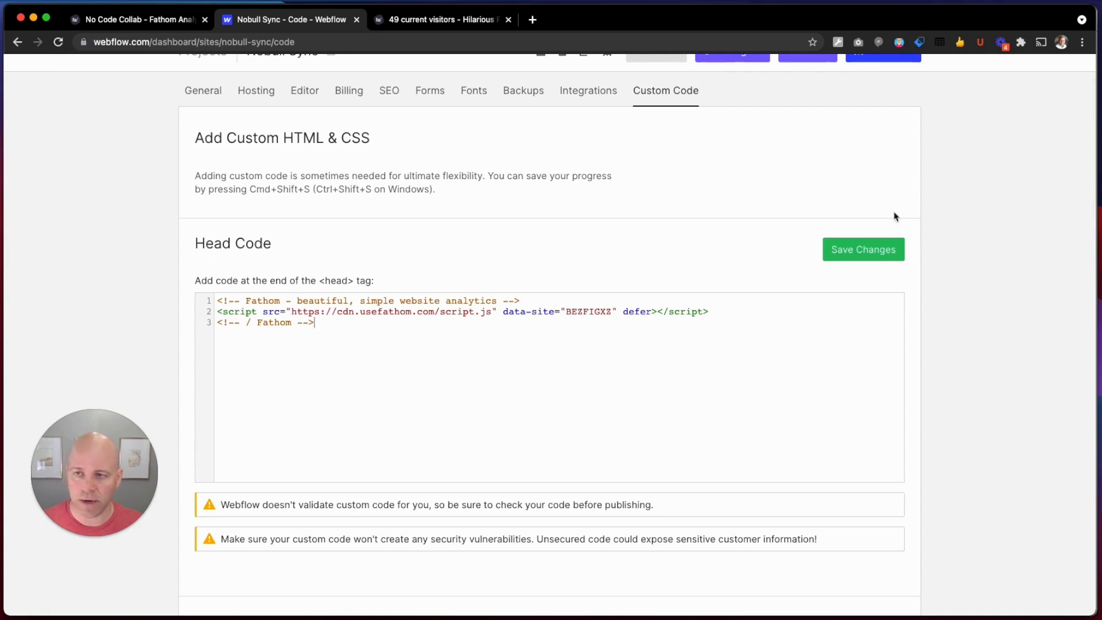
scroll(869, 295, up, 2)
click(877, 321)
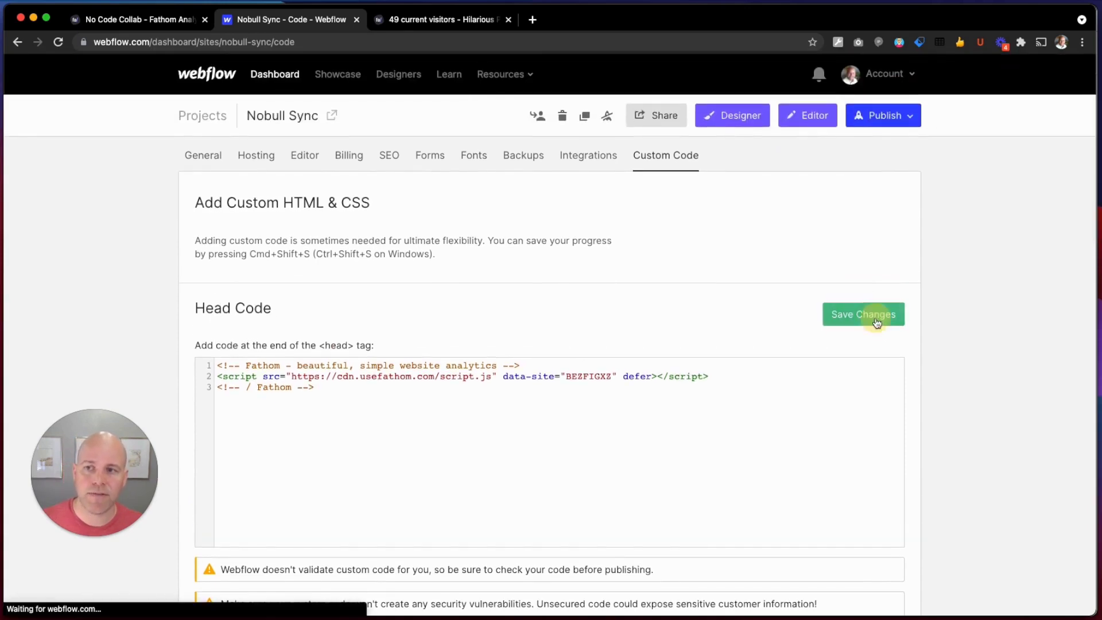
- Publish the project to nobull-sync.webflow.io, then return to Fathom and verify the site code
click(912, 116)
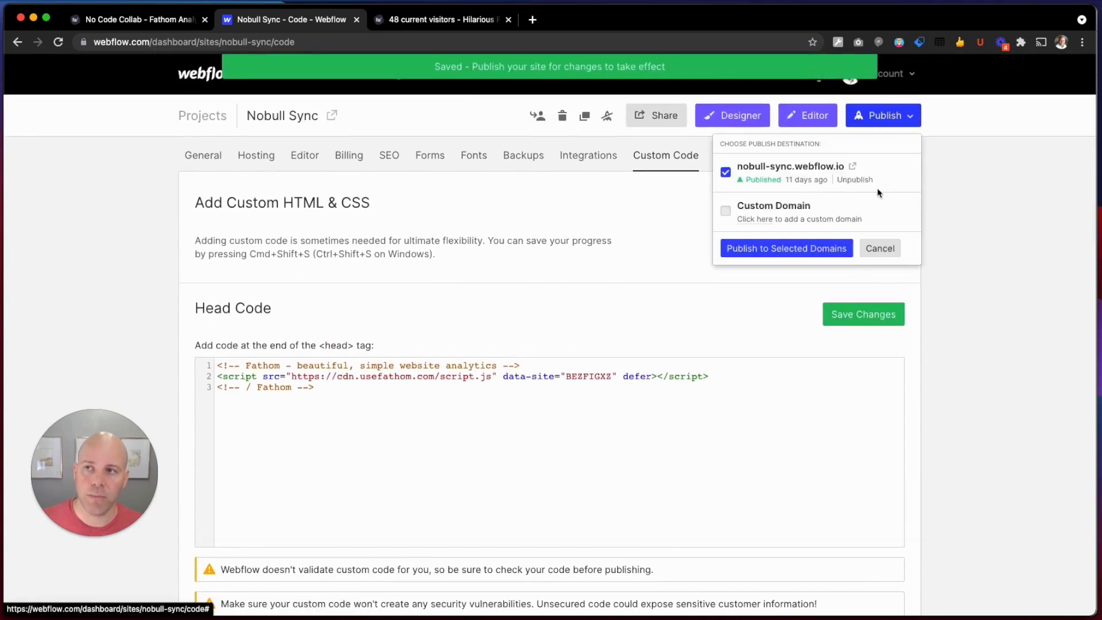
click(808, 248)
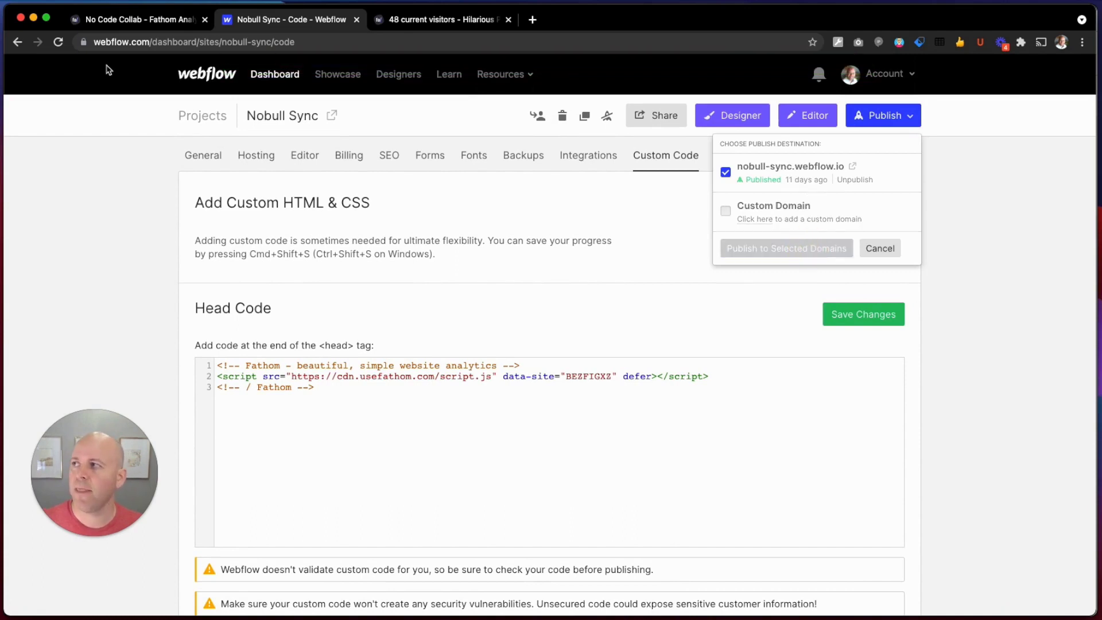
click(134, 20)
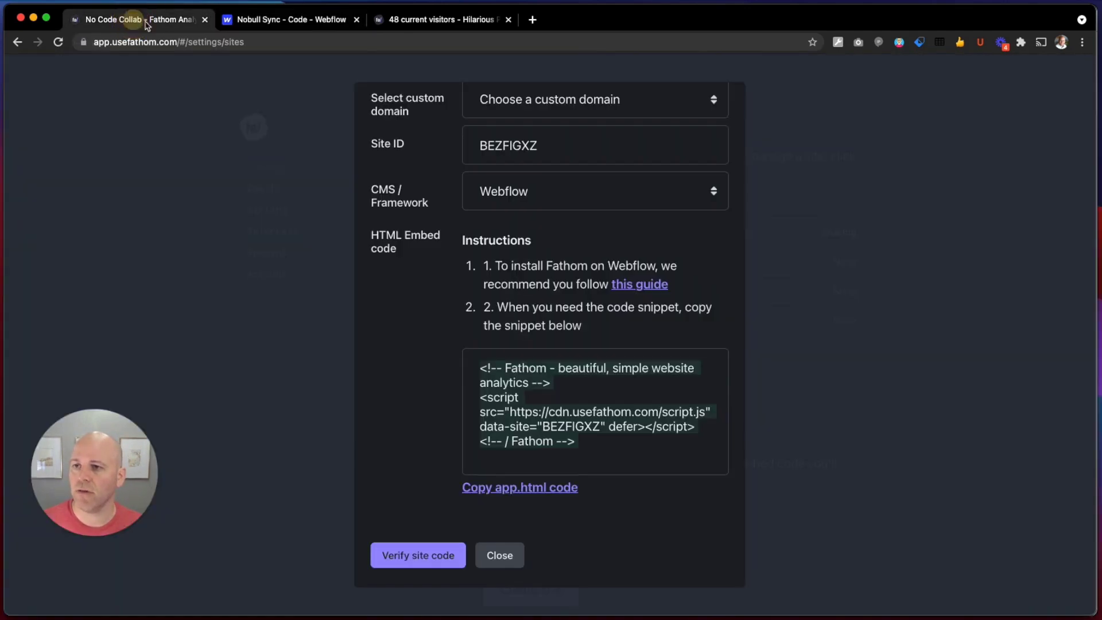
click(433, 561)
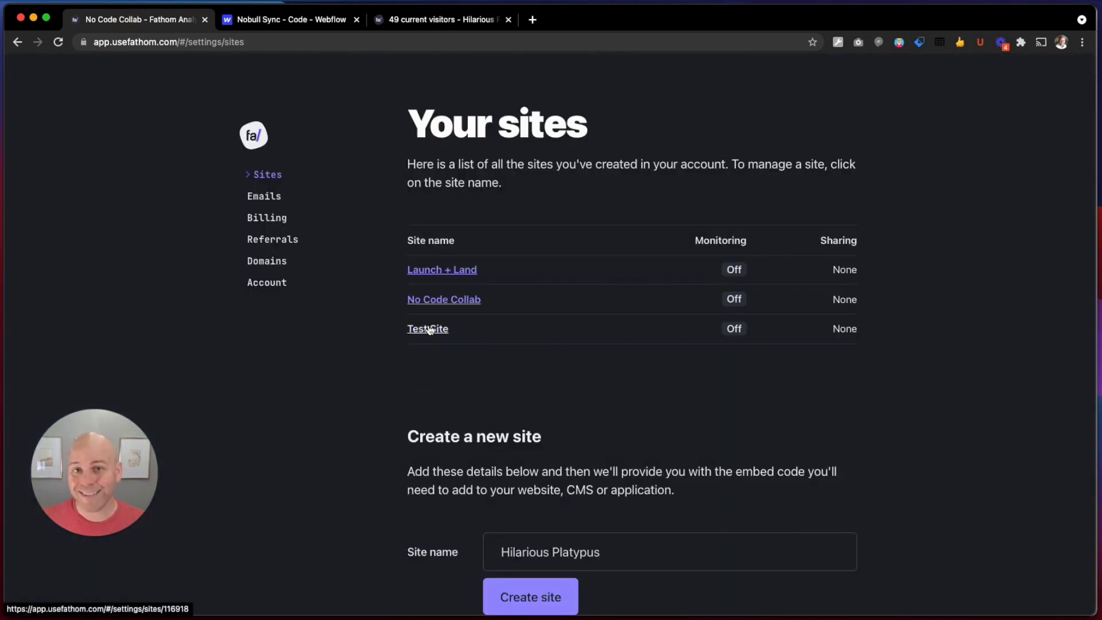
- Open Test Site's settings and highlight cdn.usefathom.com in its embed code
click(430, 330)
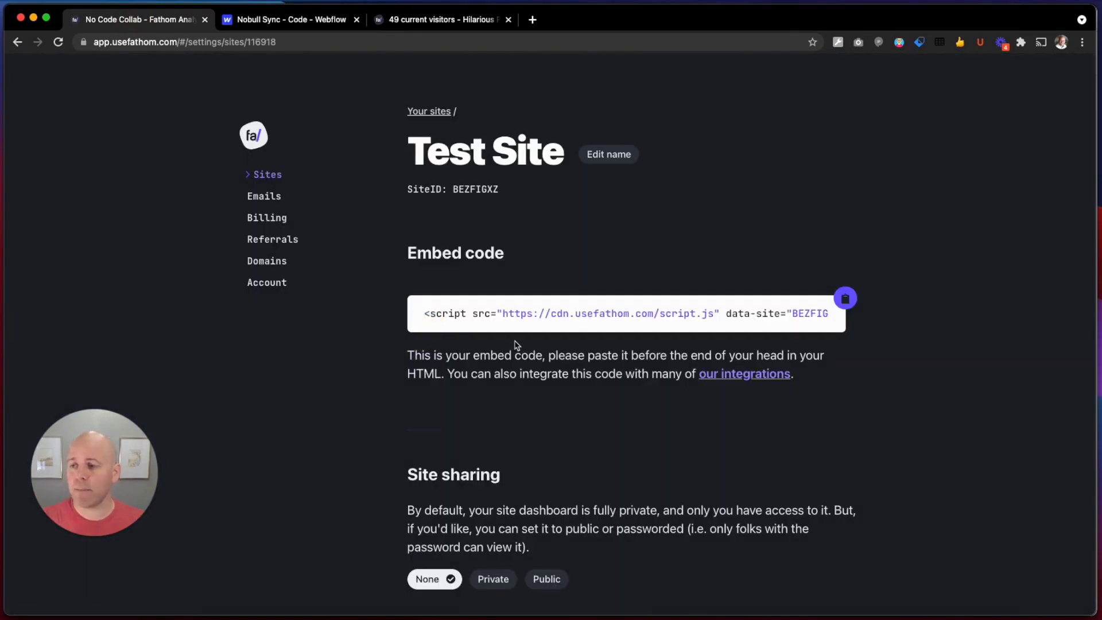
drag(551, 314, 653, 313)
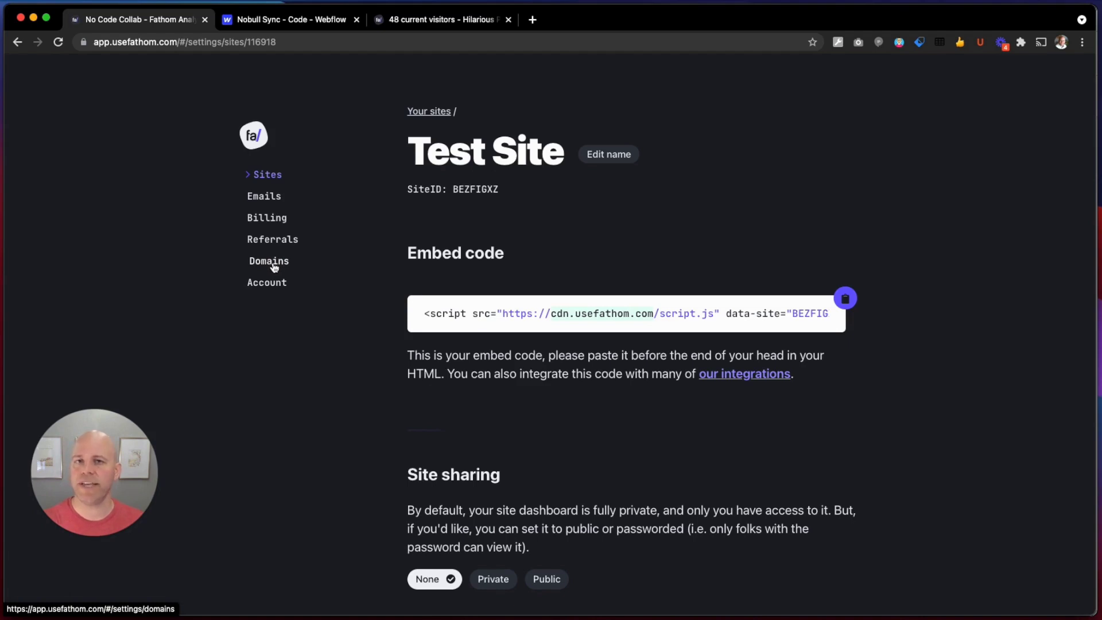
- Start the process of adding test.com as a new custom domain in Fathom
click(275, 266)
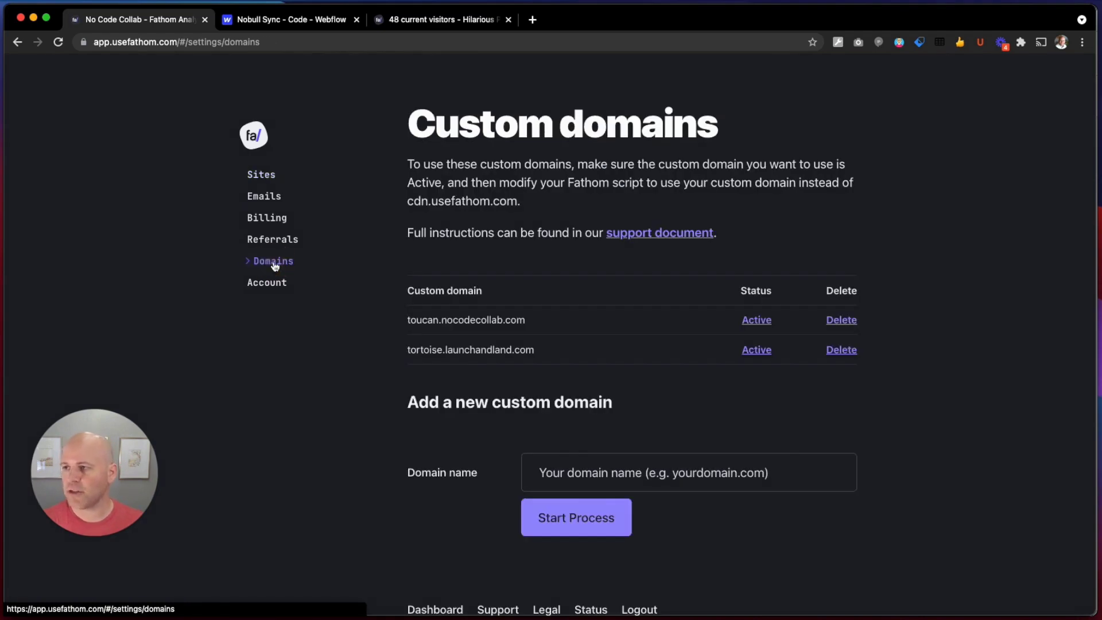
click(586, 484)
text(test)
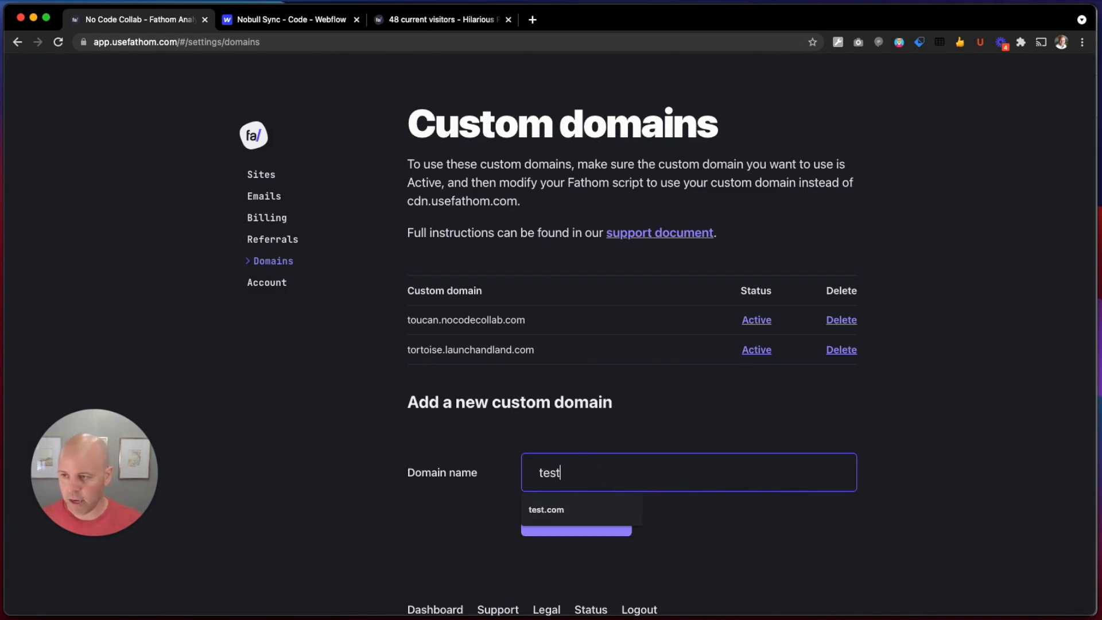
text(.com)
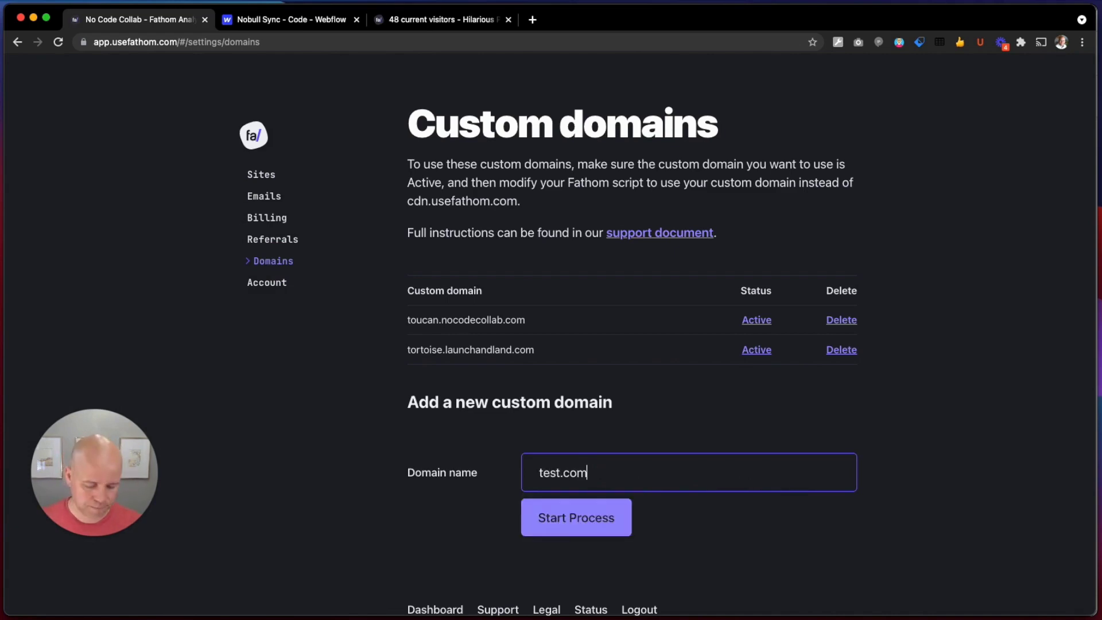
click(546, 520)
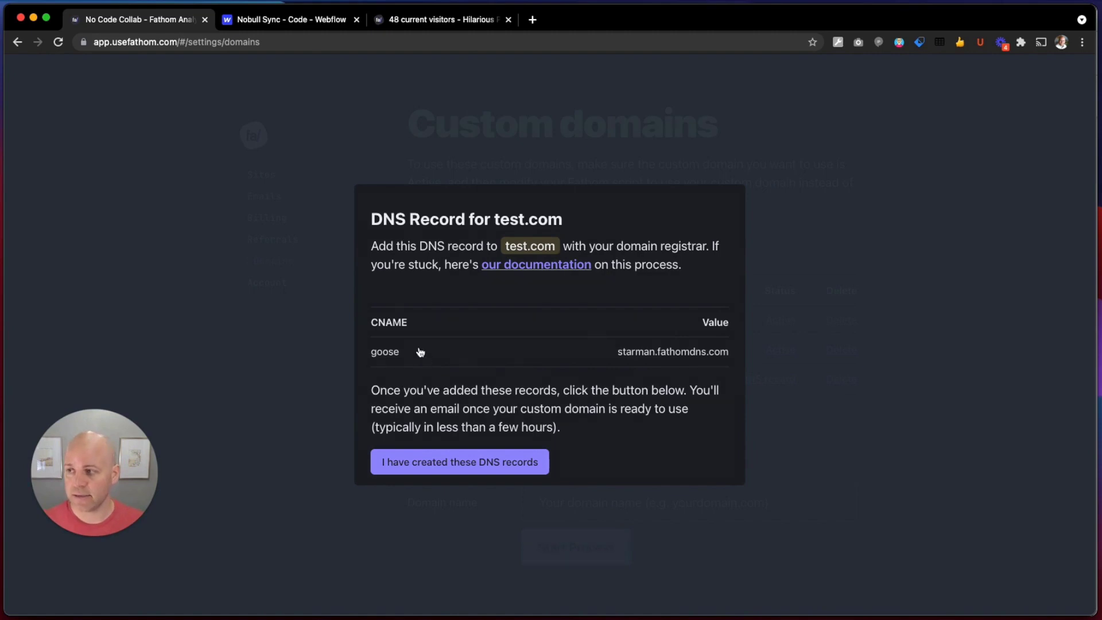
- Copy the CNAME name goose from the test.com DNS record and switch to the custom records in Google Domains
drag(371, 322, 440, 331)
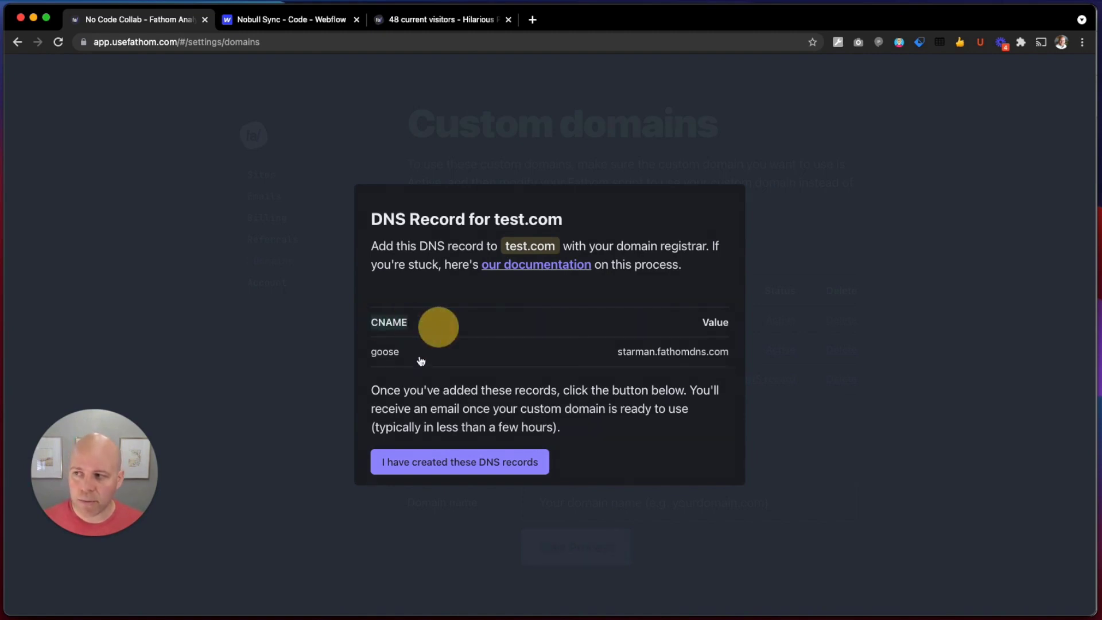
click(396, 356)
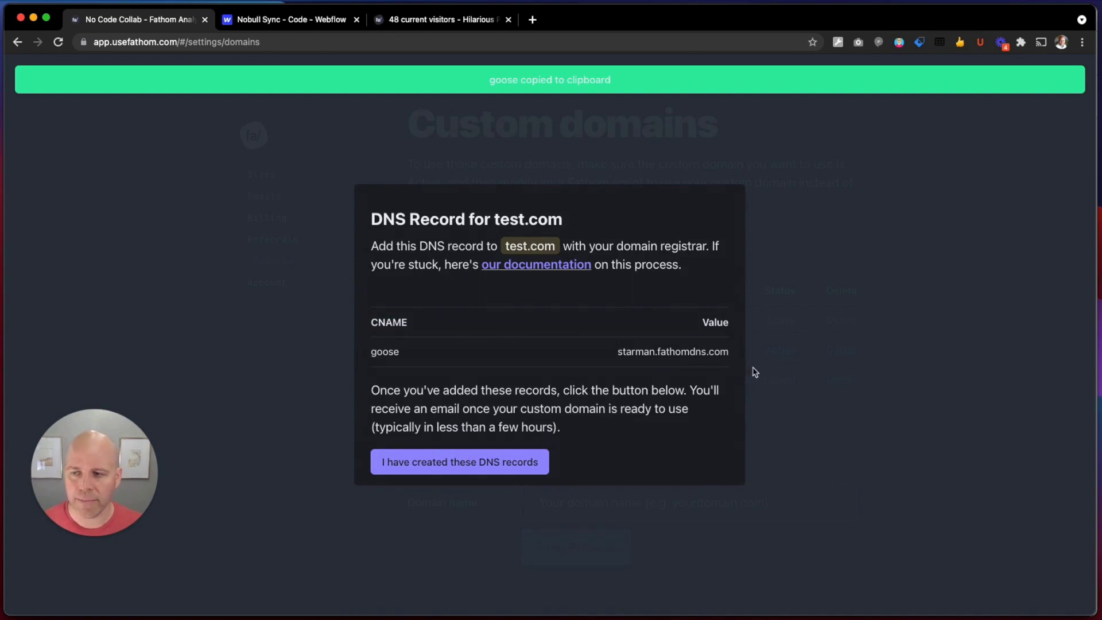
key(super+grave)
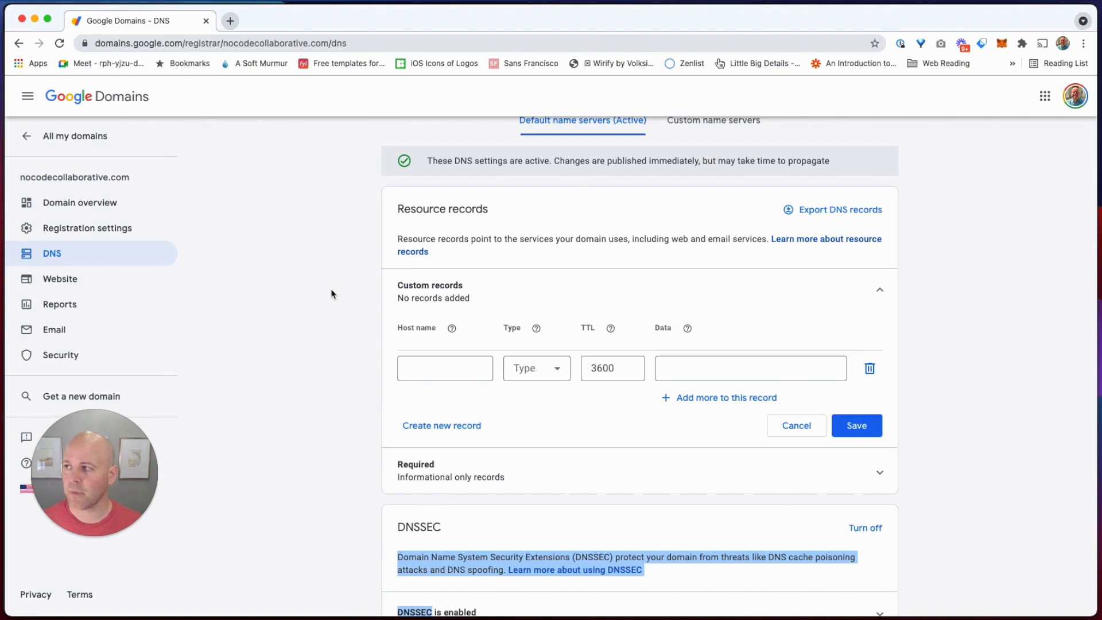
scroll(332, 293, up, 2)
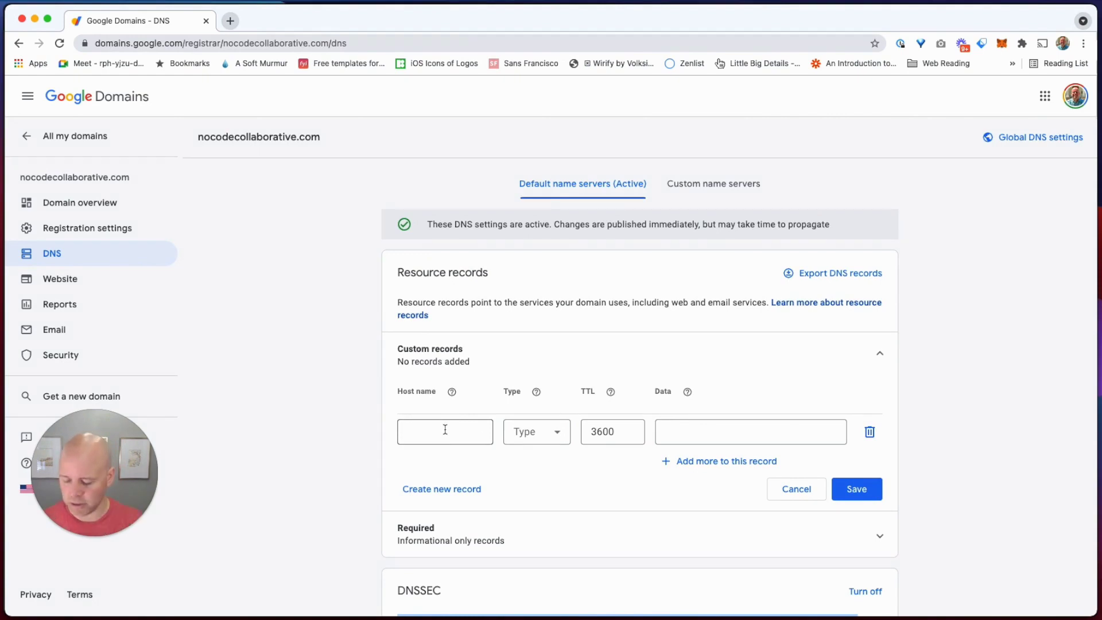
- Copy the CNAME name from Fathom's DNS record and set the new Google Domains record's host name to goose and type to CNAME
key(super+grave)
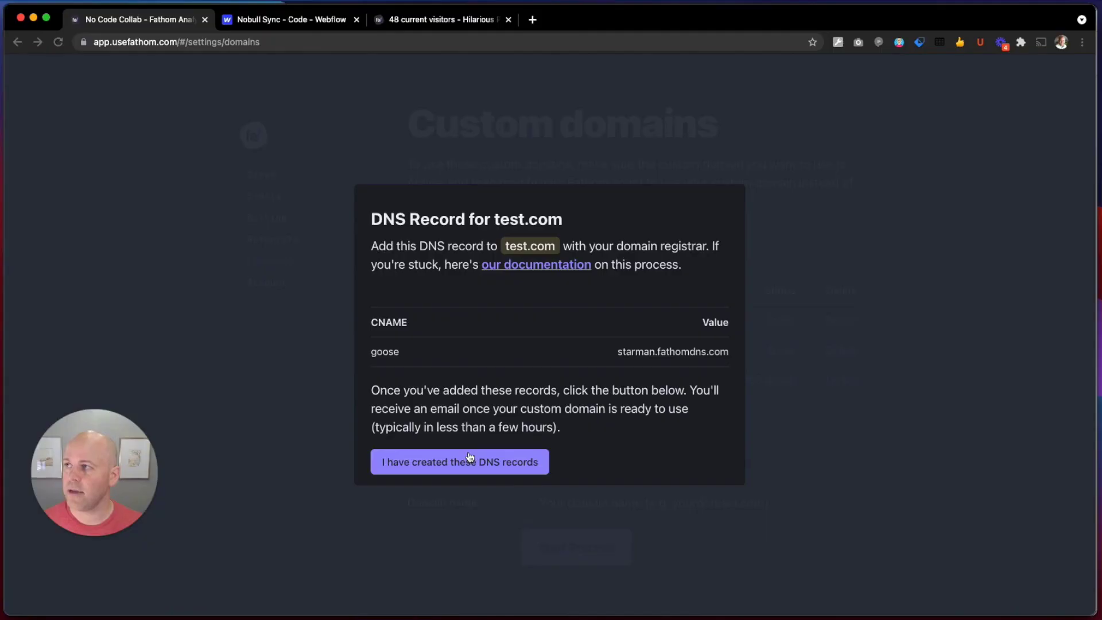
click(387, 352)
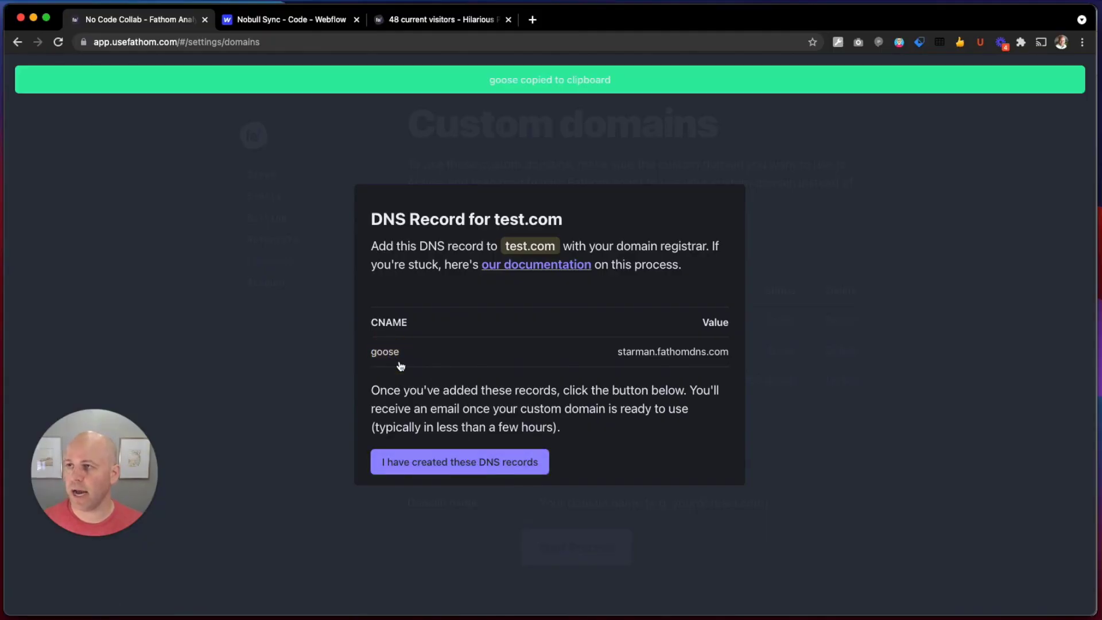
key(super+grave)
click(467, 434)
key(super+v)
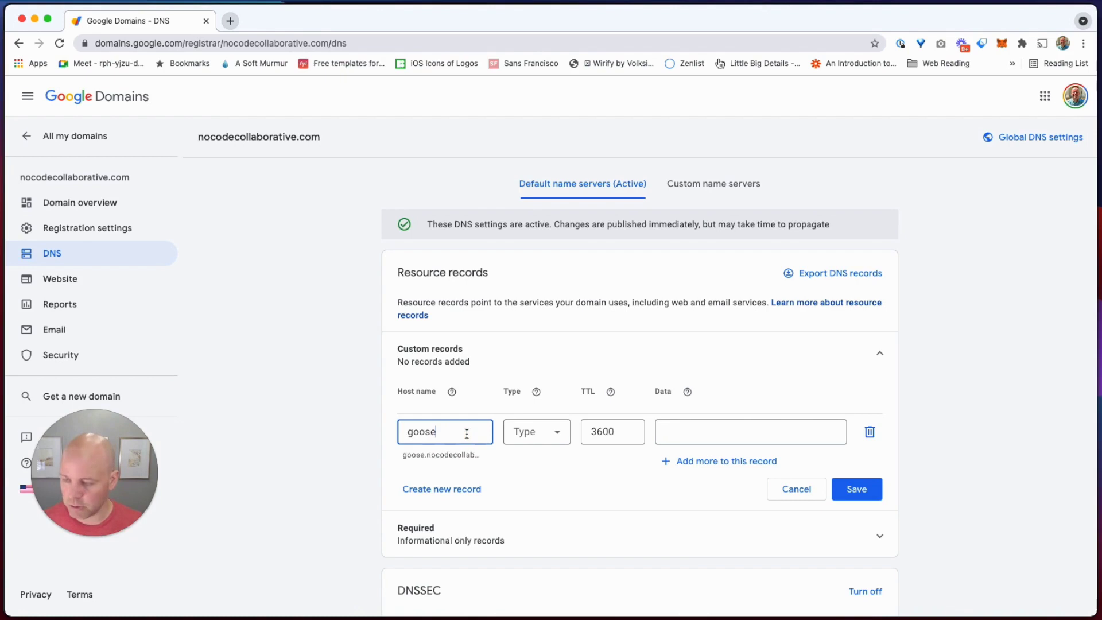
click(542, 491)
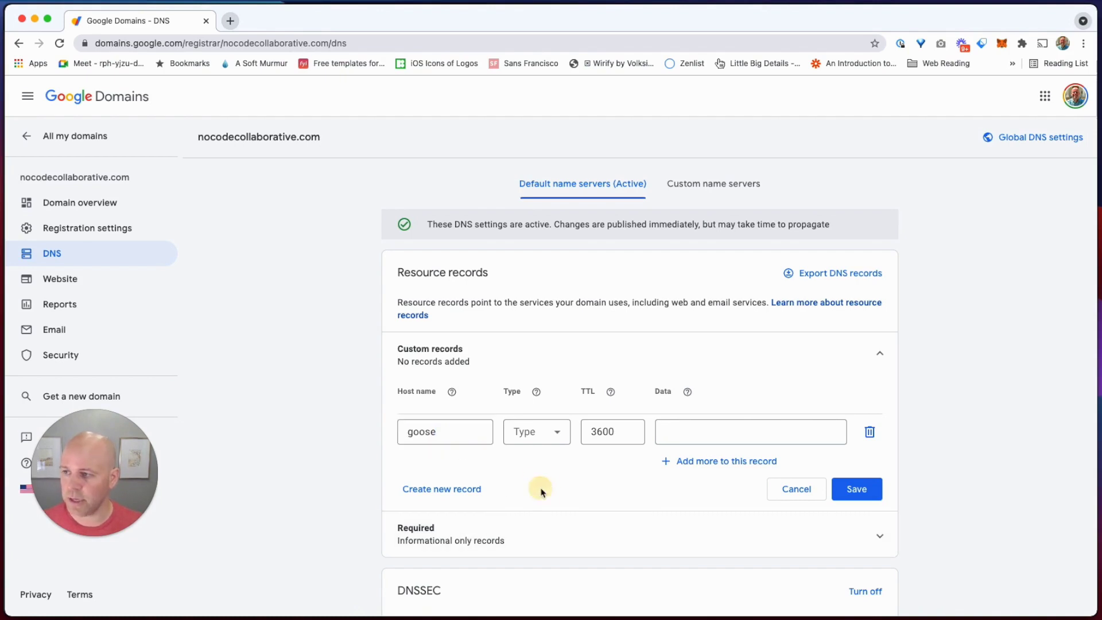
click(554, 432)
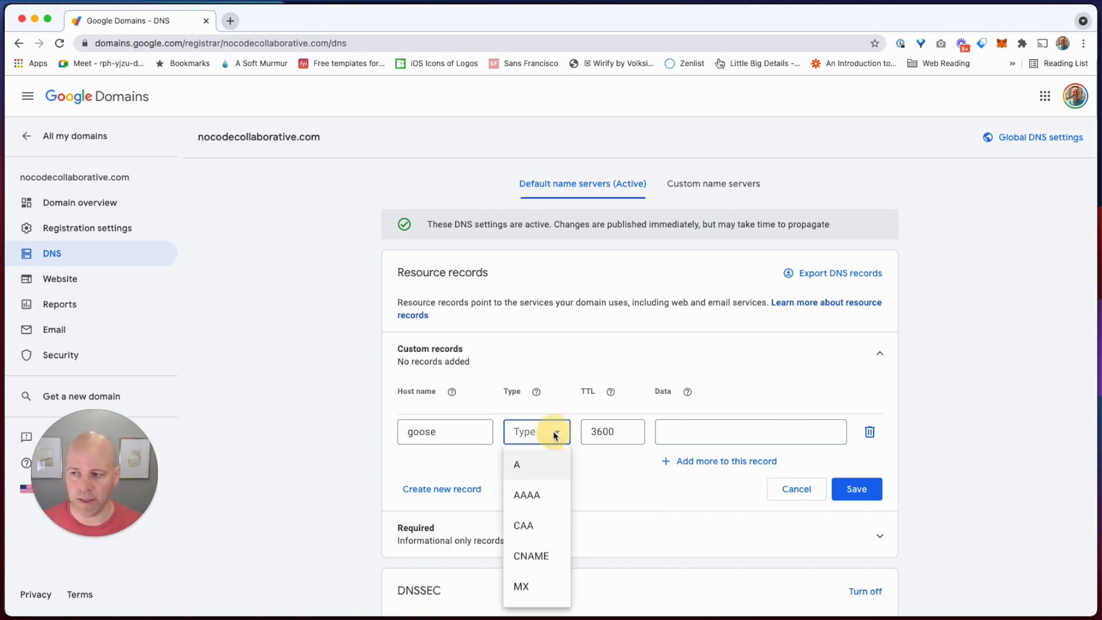
click(537, 556)
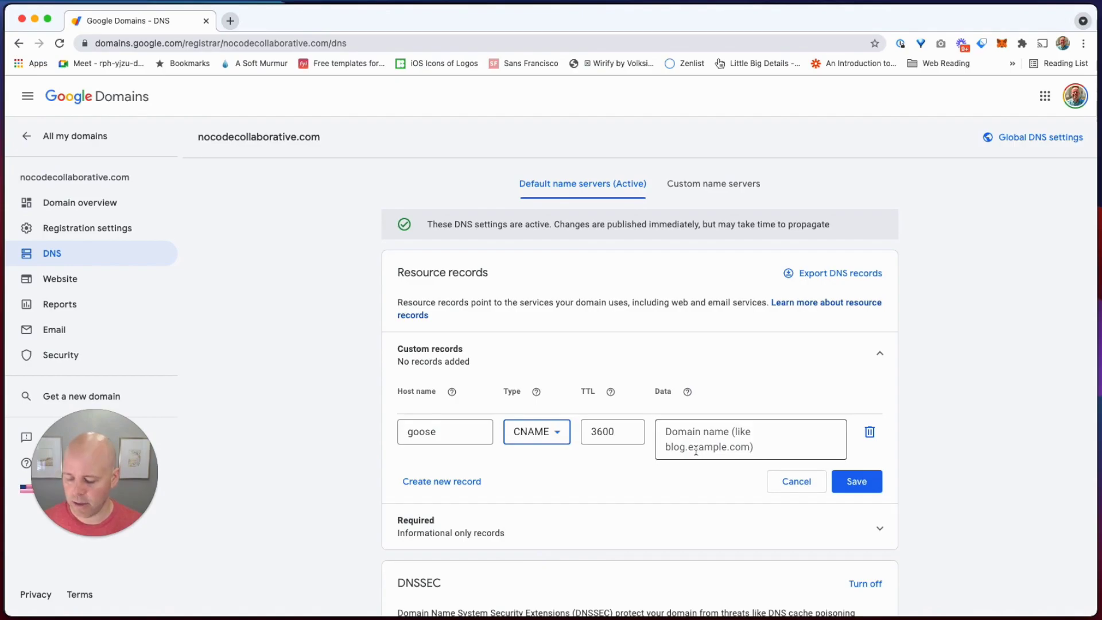
- Copy starman.fathomdns.com from Fathom into the goose CNAME record's data in Google Domains and save the record
key(super+Tab)
click(636, 355)
key(super+Tab)
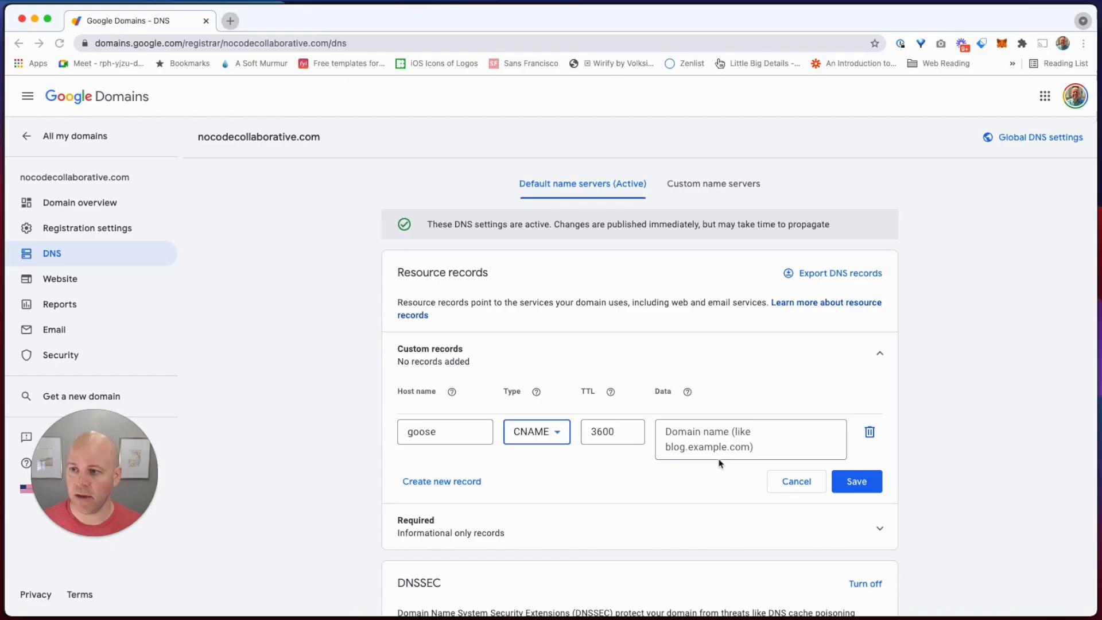
click(746, 431)
key(super+v)
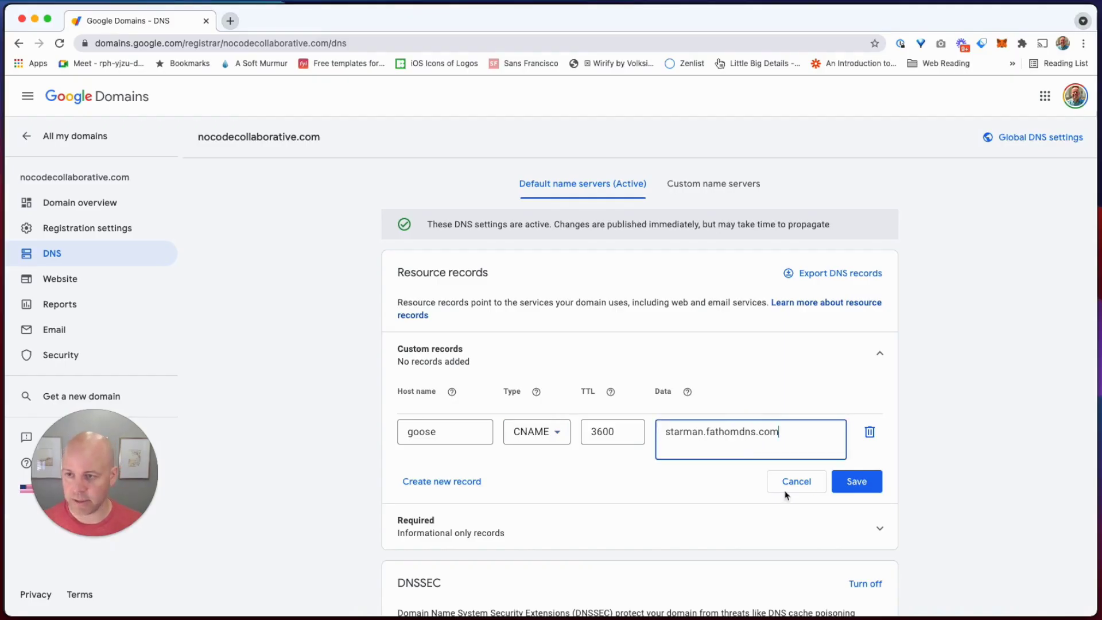
click(861, 484)
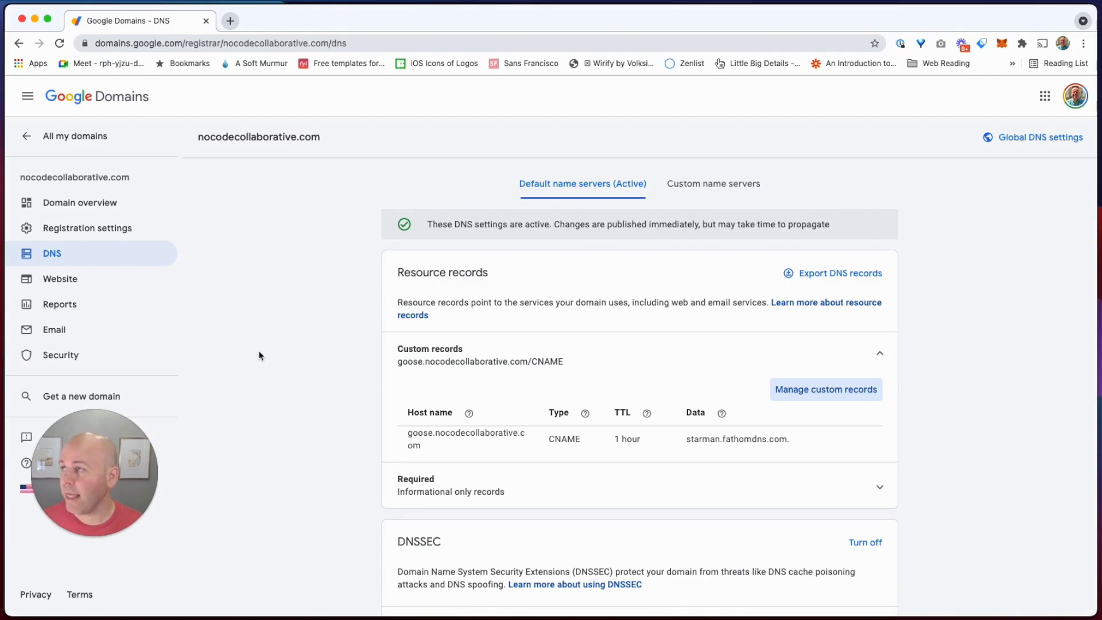
- Return to Fathom, close the DNS record details for test.com and copy the custom domain goose.test.com
key(super+grave)
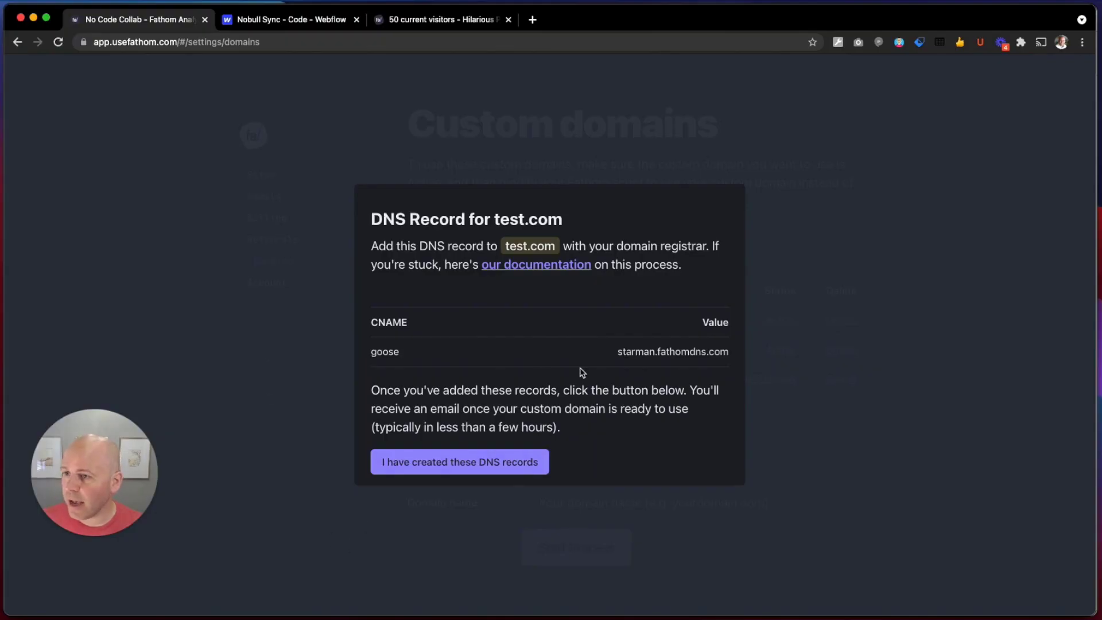
click(458, 526)
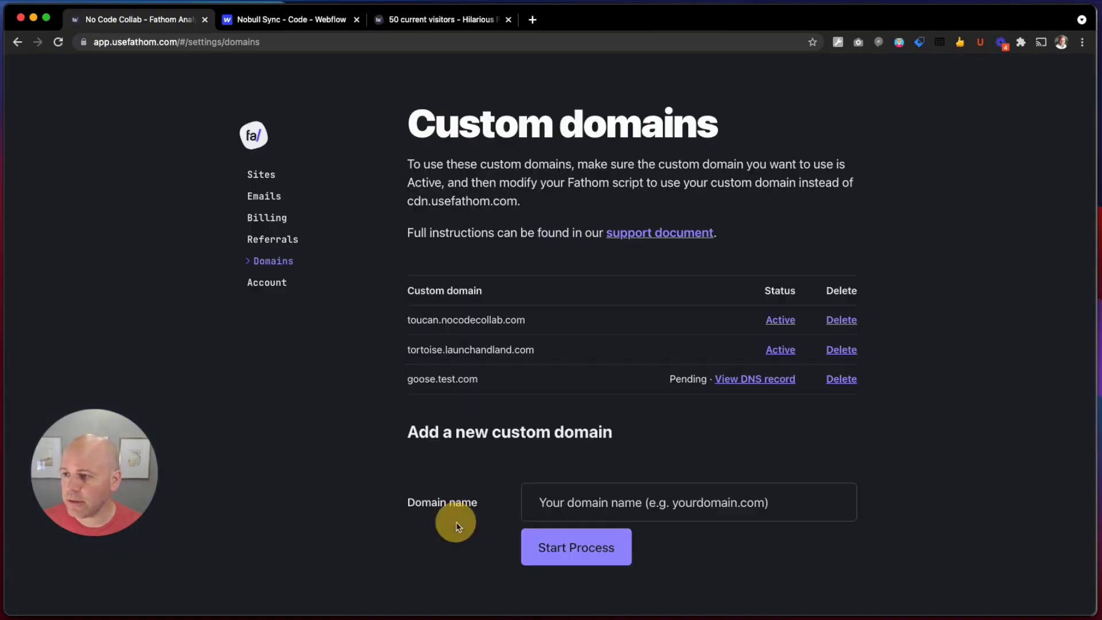
click(471, 381)
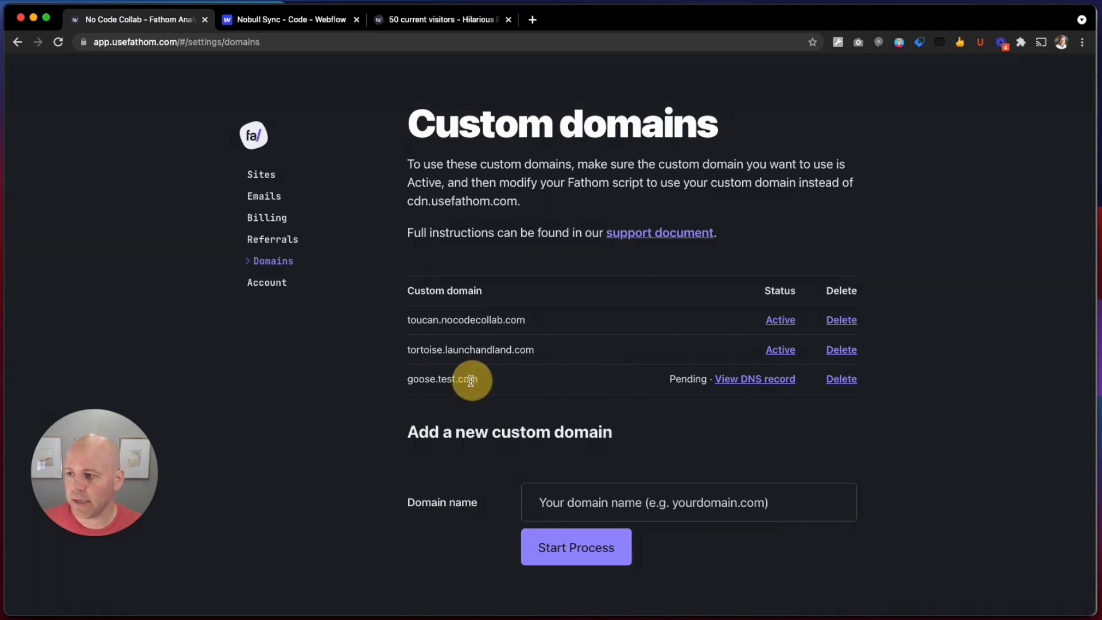
drag(471, 381, 401, 380)
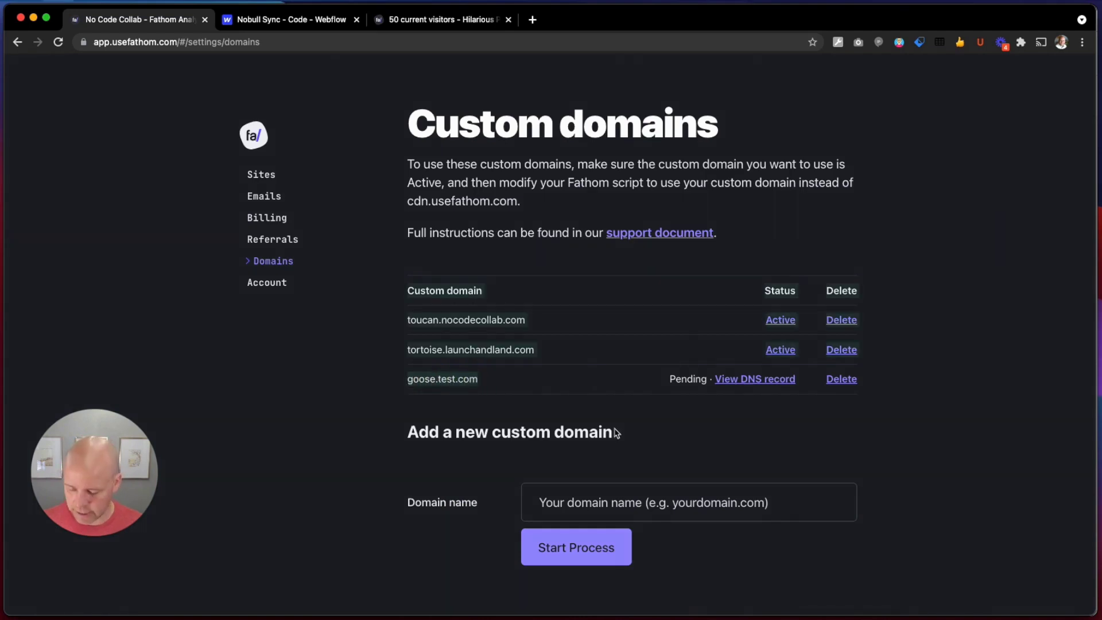
- Open Test Site's settings from the sites list and highlight cdn.usefathom.com in its embed code
click(260, 178)
click(430, 328)
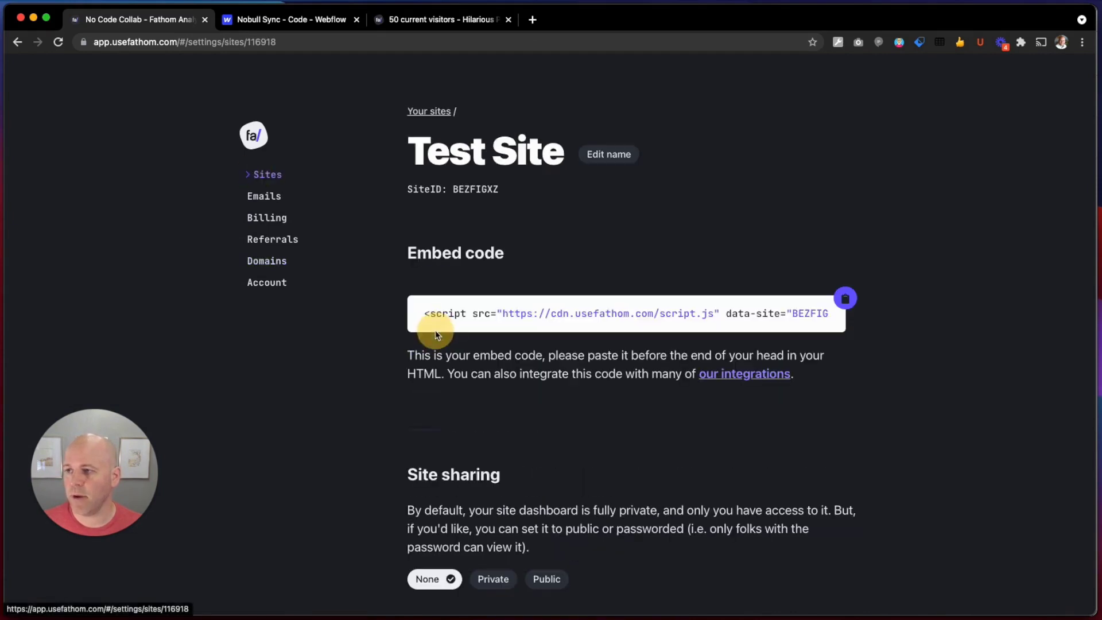
drag(549, 315, 653, 313)
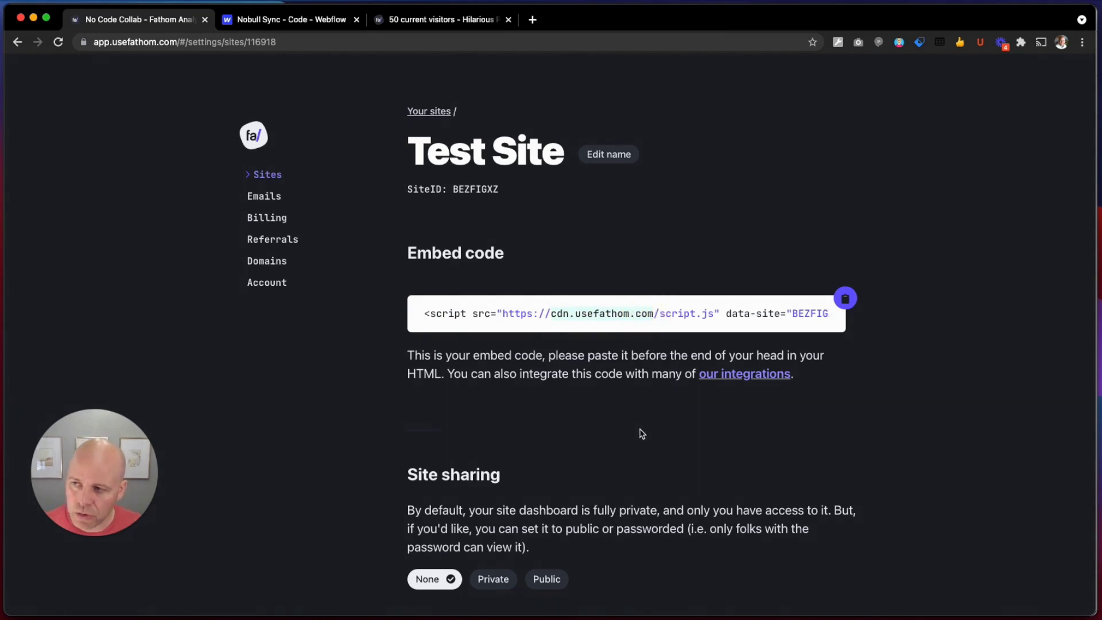
- Switch to the Nobull Sync project in Webflow and replace cdn.usefathom.com with goose.test.com in the head code's script source
click(283, 23)
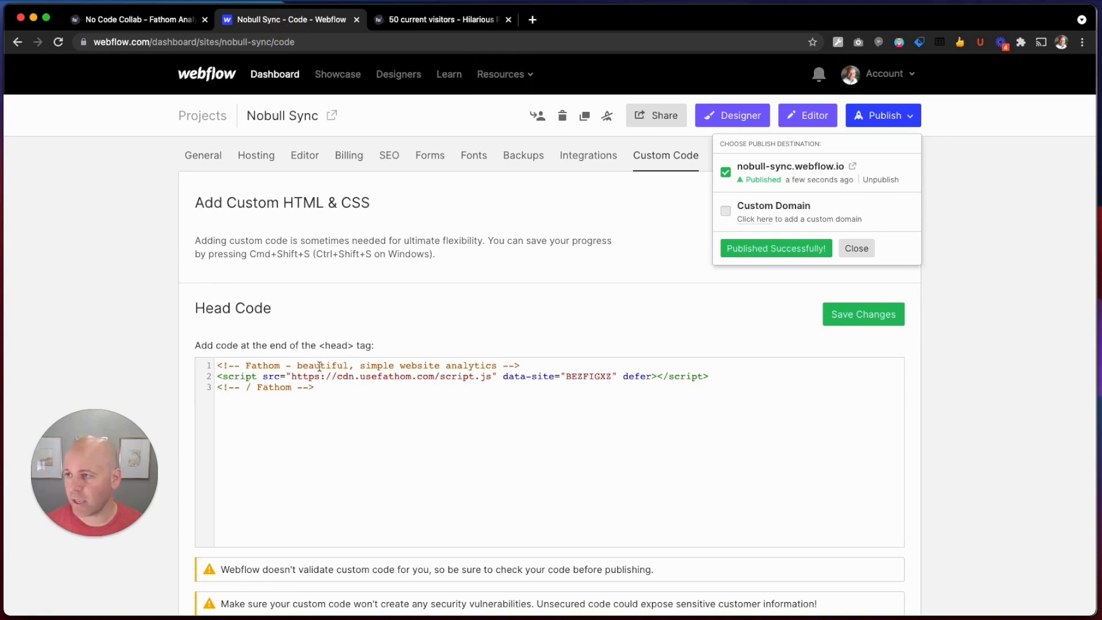
drag(338, 378, 431, 375)
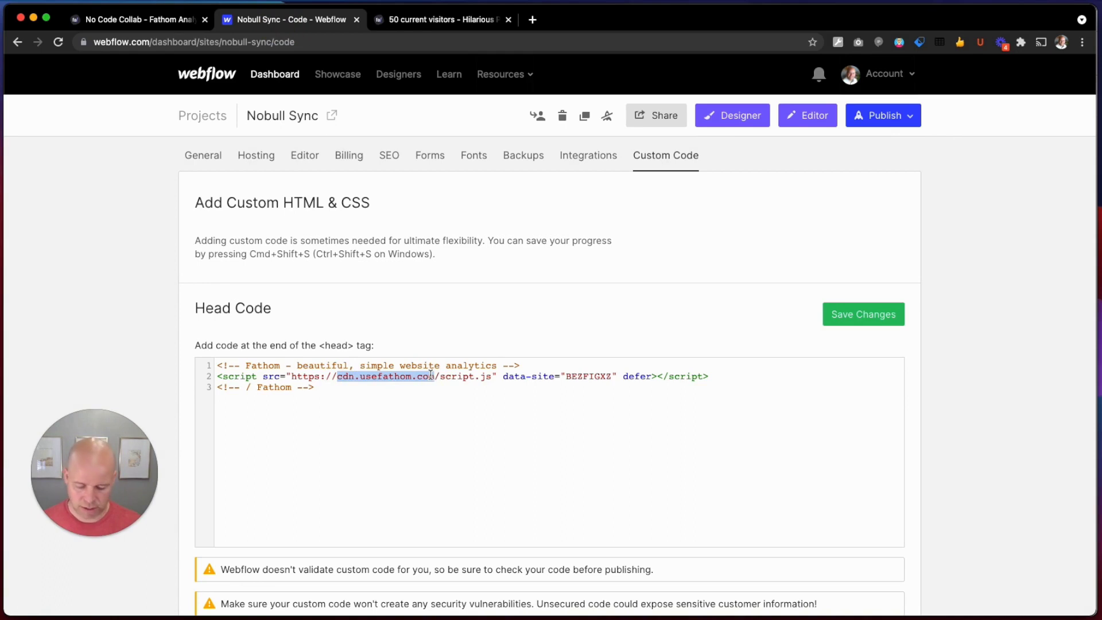
key(BackSpace)
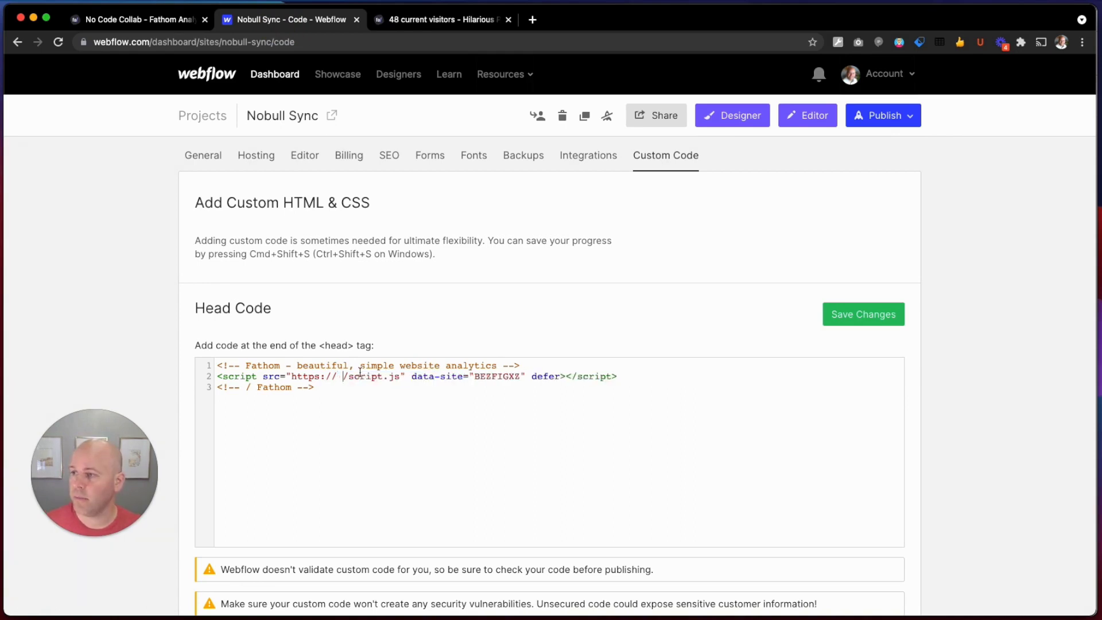
key(super+v)
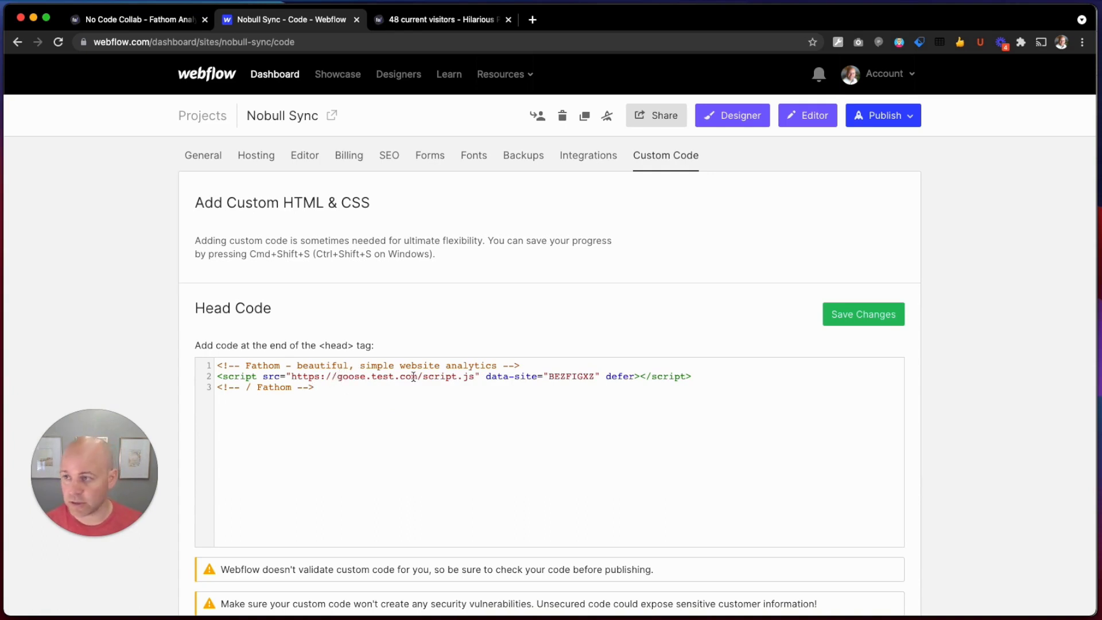
- Highlight script.js and goose.test.com in the head code, and check the goose CNAME record in Google Domains
drag(423, 377, 477, 384)
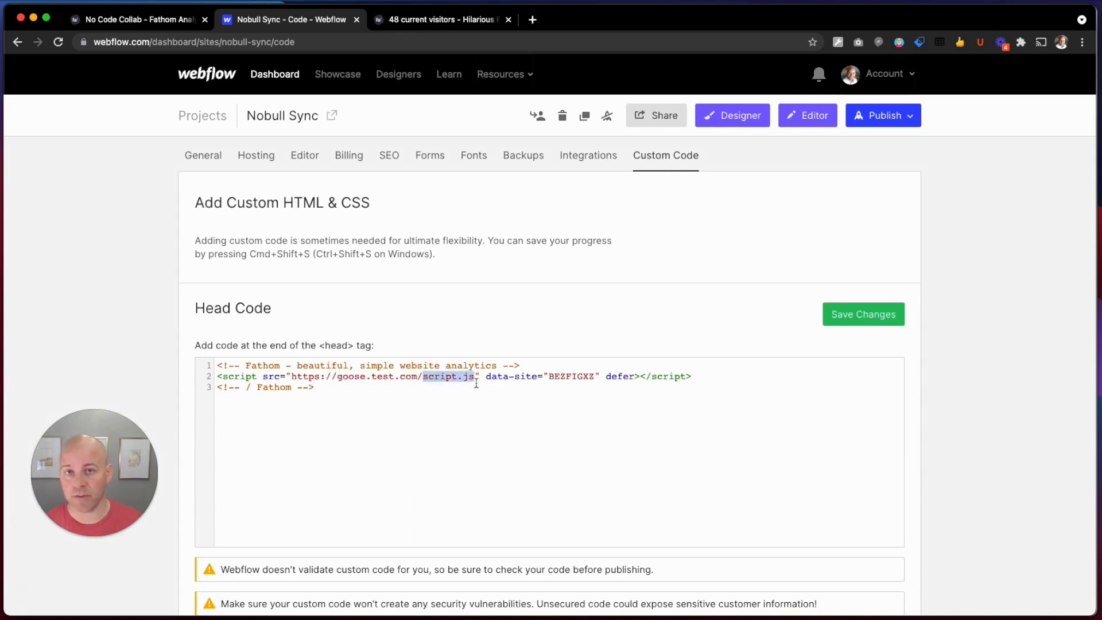
double_click(376, 378)
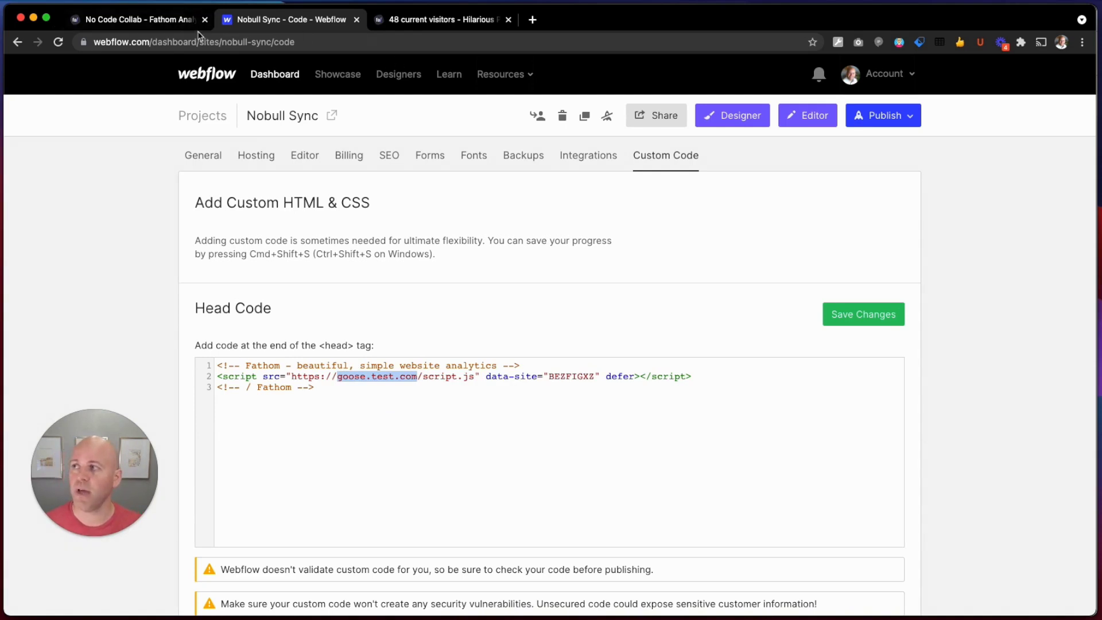
key(super+grave)
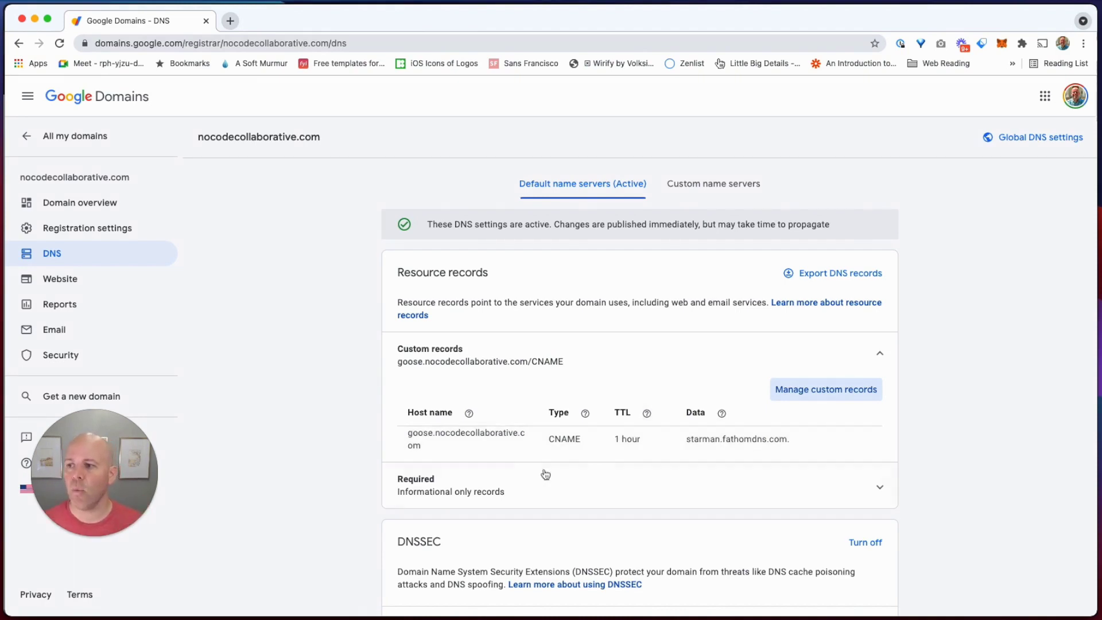
key(super+grave)
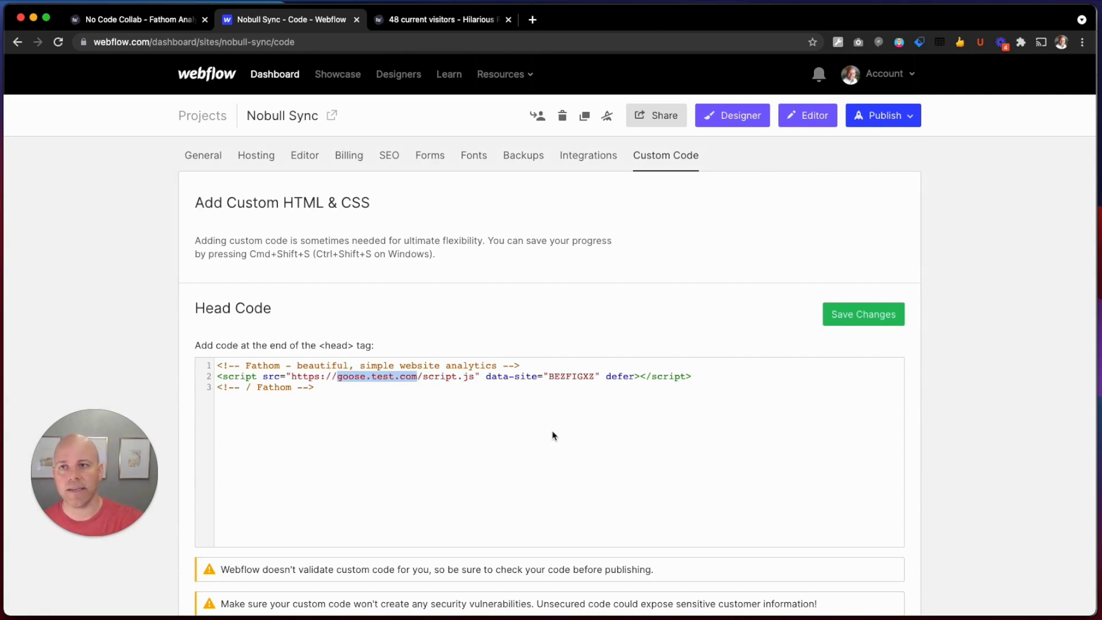
click(484, 436)
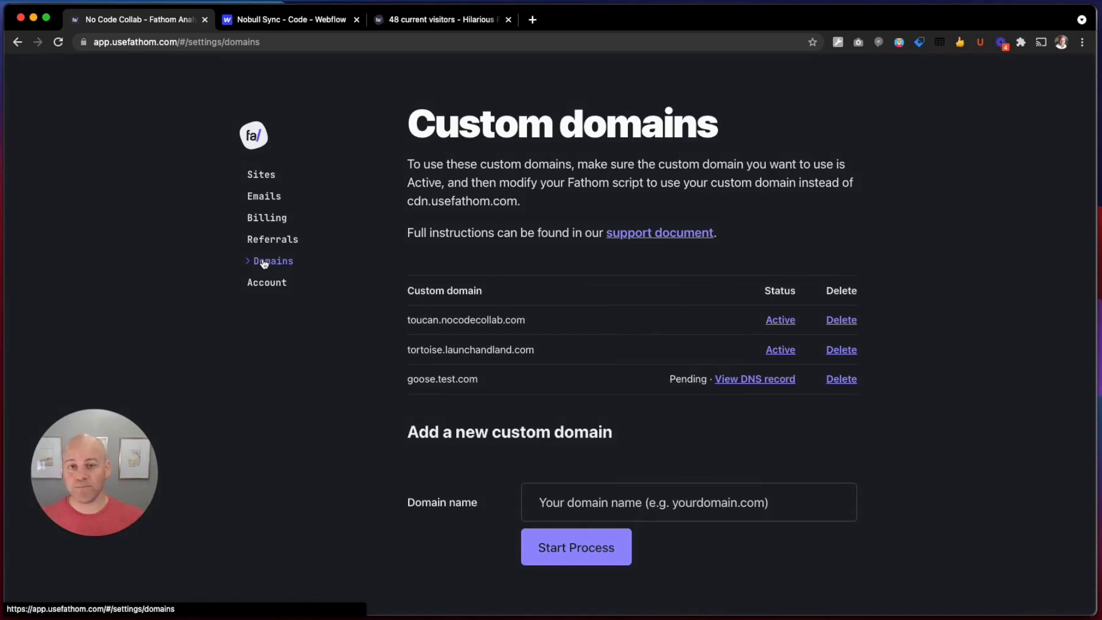
- View Fathom's list of sites, return to the analytics dashboard and show the overview for All Sites
click(262, 174)
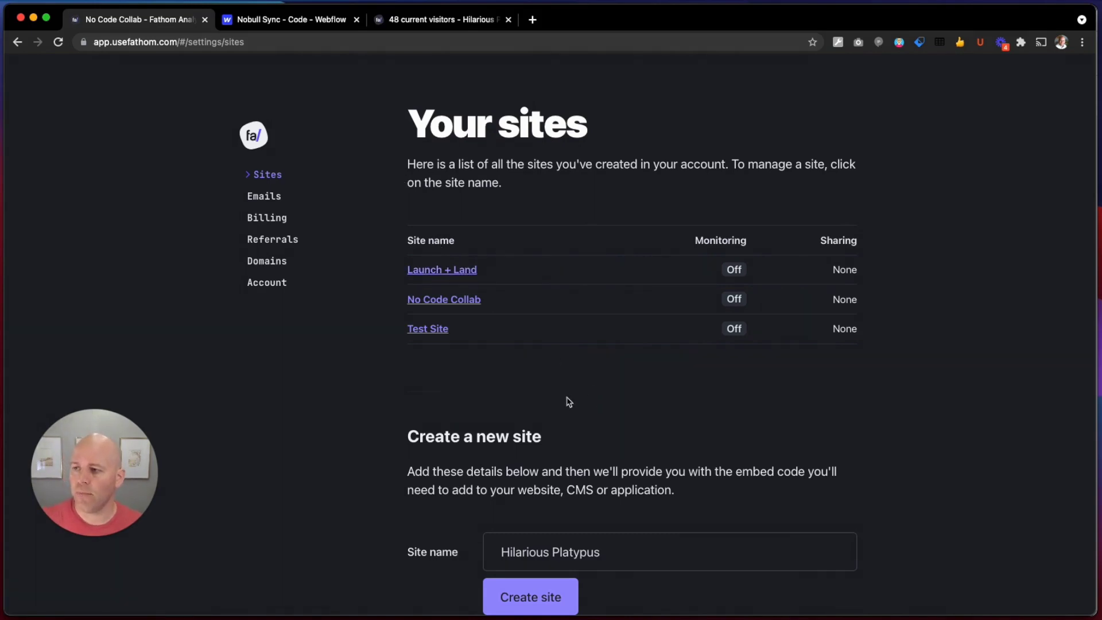
click(257, 140)
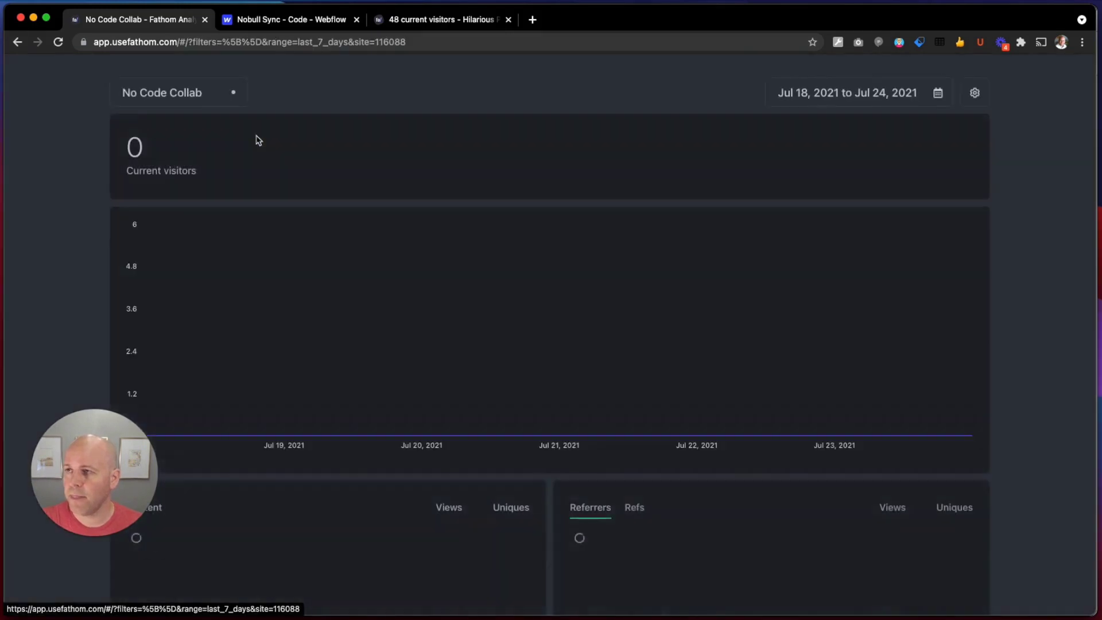
click(164, 92)
click(159, 126)
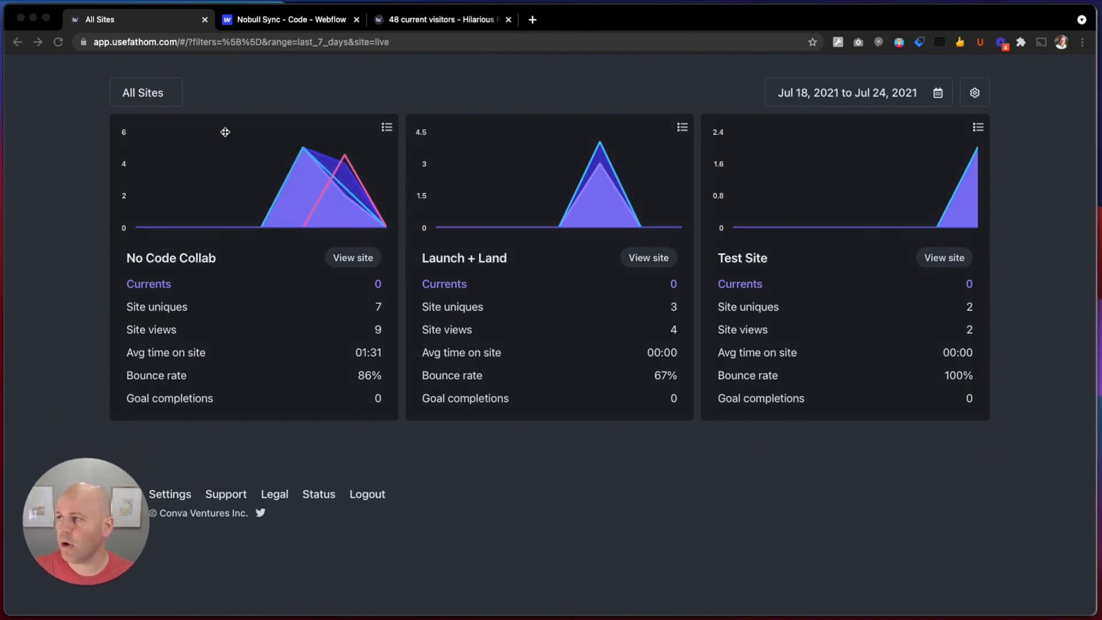
- Open No Code Collab's dashboard and examine its traffic chart, date range options, and content, referrer and device statistics
click(173, 258)
click(153, 262)
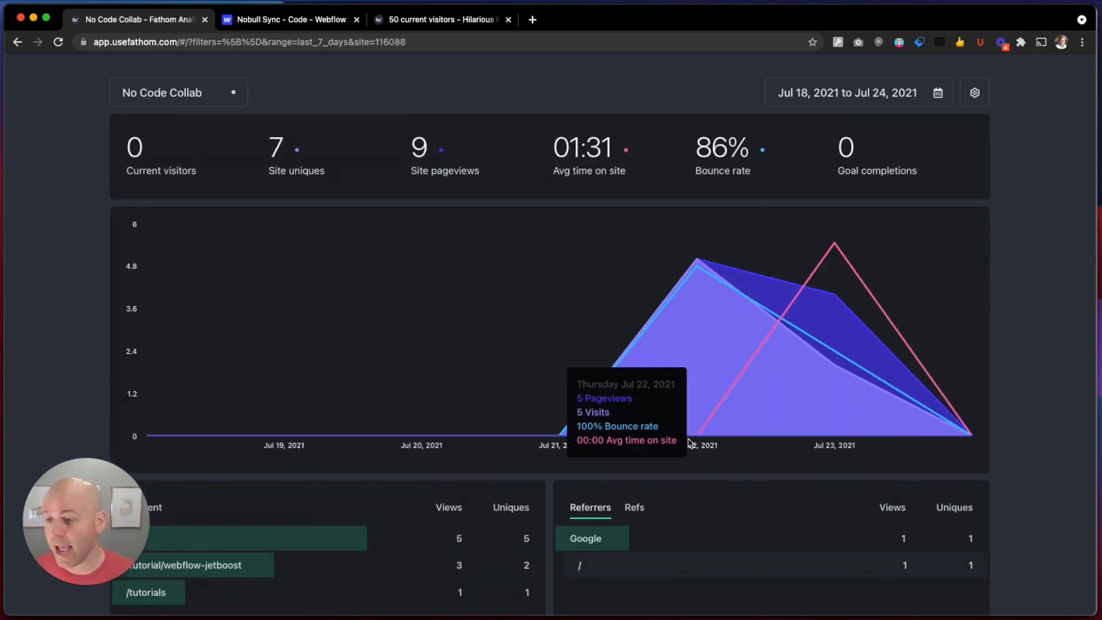
scroll(690, 442, down, 3)
scroll(690, 442, up, 3)
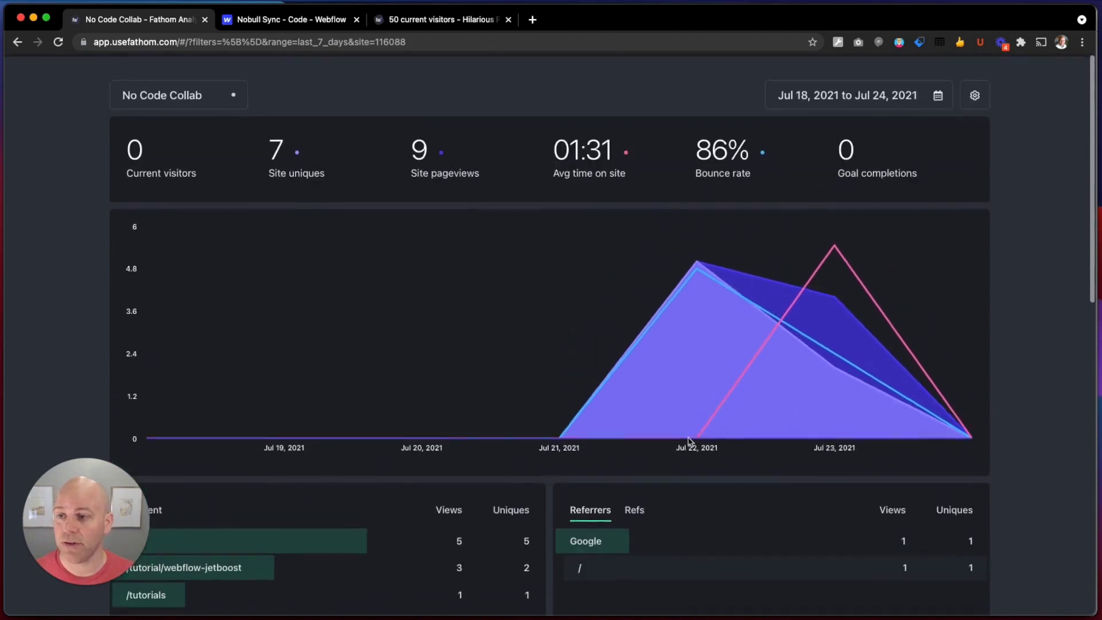
click(907, 100)
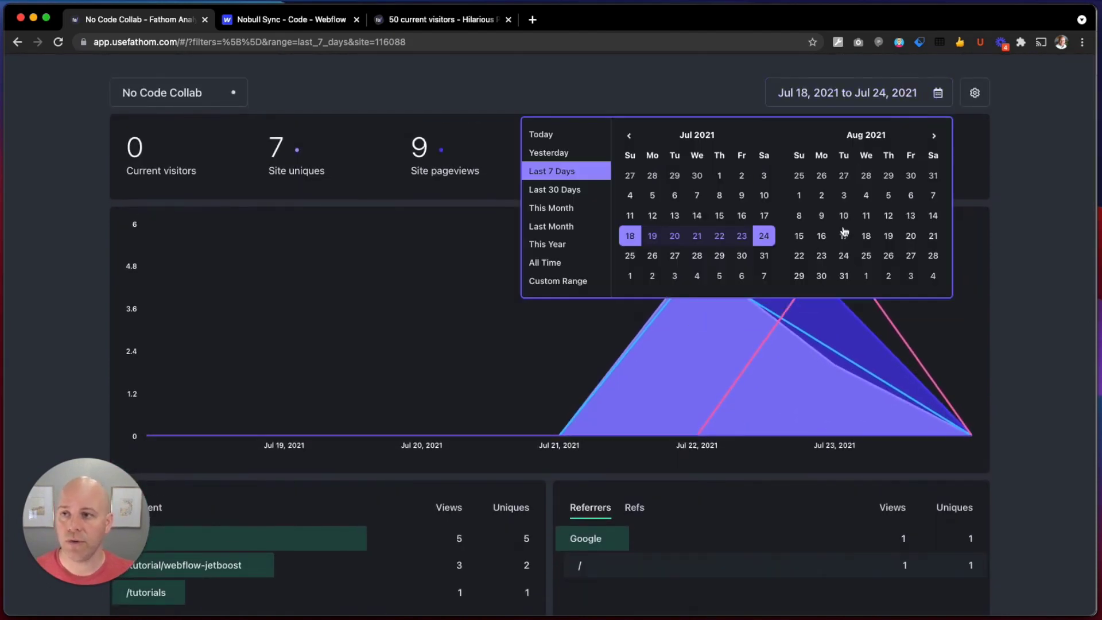
click(849, 92)
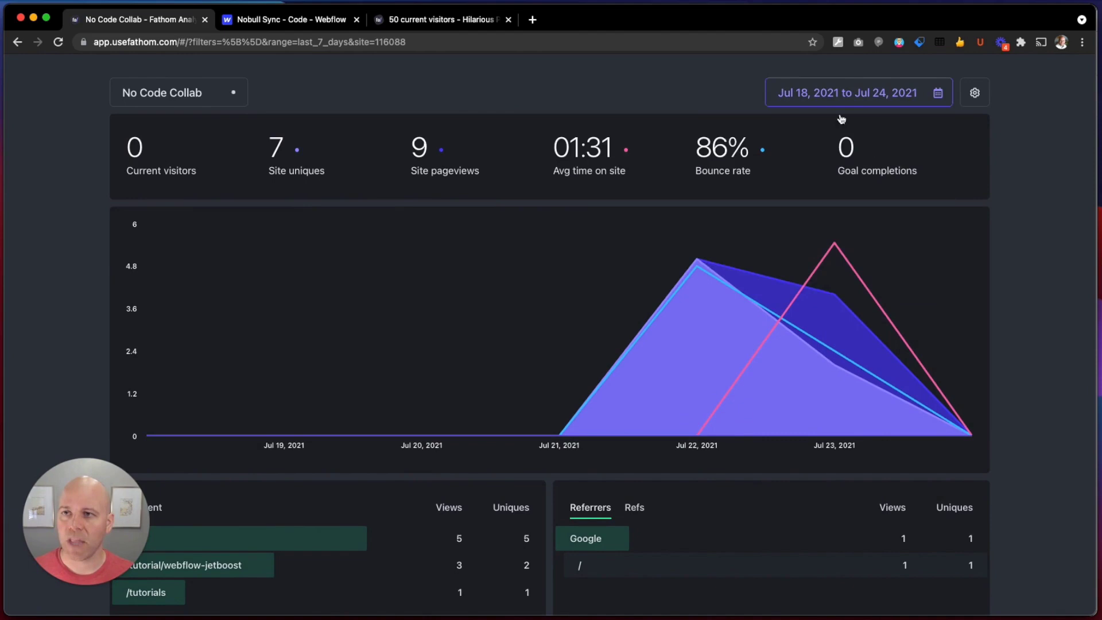
scroll(722, 445, down, 3)
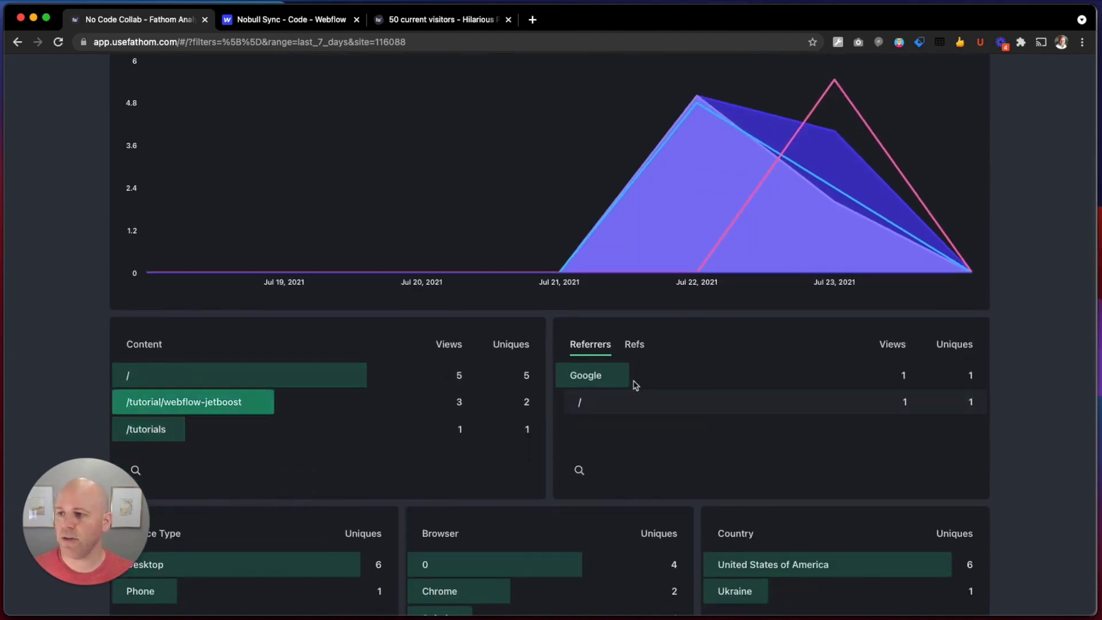
scroll(549, 463, down, 2)
scroll(550, 463, up, 4)
scroll(550, 463, up, 2)
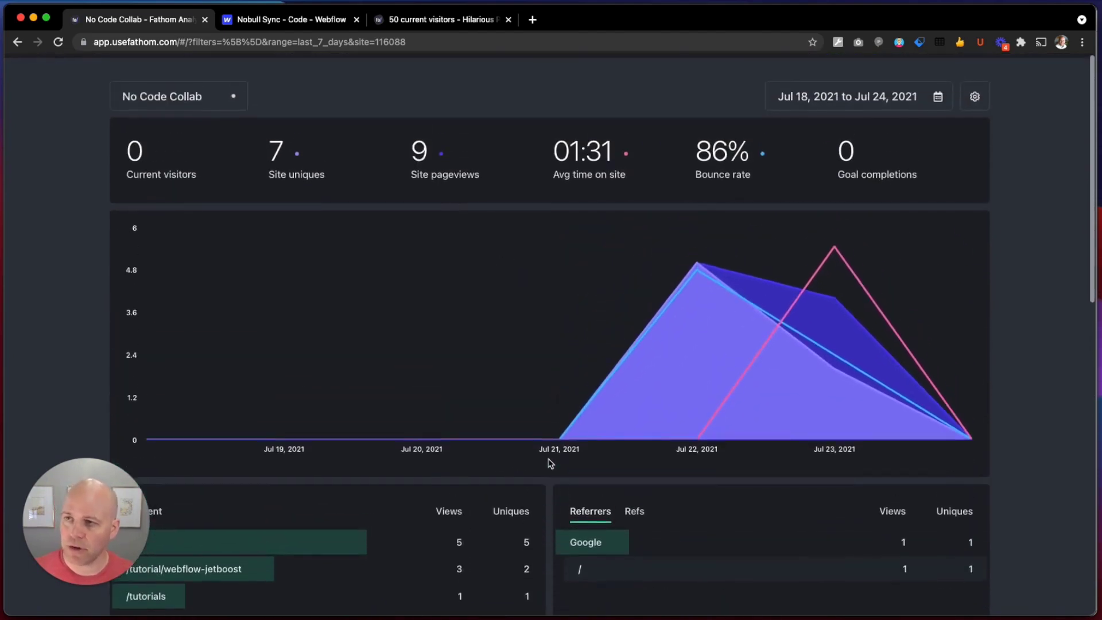
- Switch to the shared Hilarious Platypus dashboard to view its analytics for this year
click(443, 22)
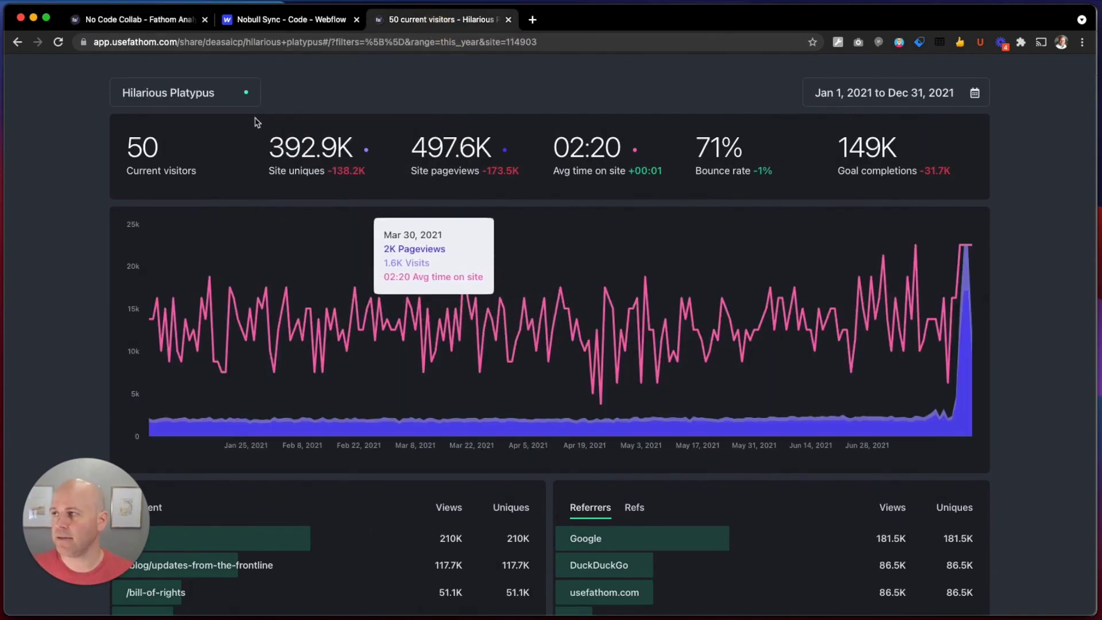
drag(91, 534, 80, 456)
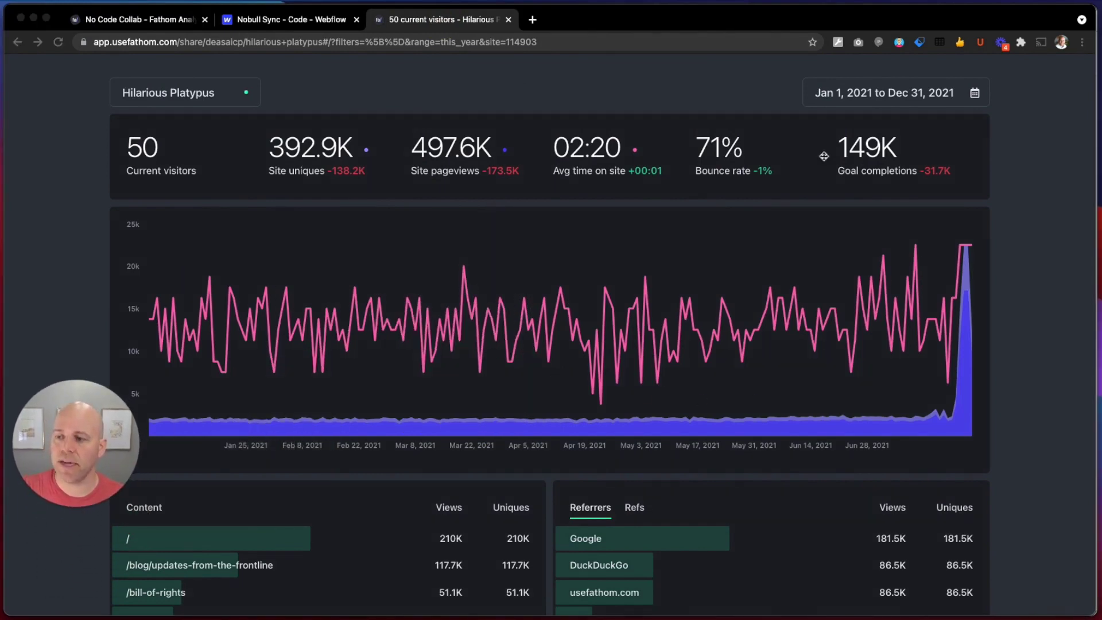
- Look over the Hilarious Platypus content and referrer statistics, and filter the dashboard by the DuckDuckGo referrer
scroll(438, 485, down, 3)
scroll(438, 485, down, 2)
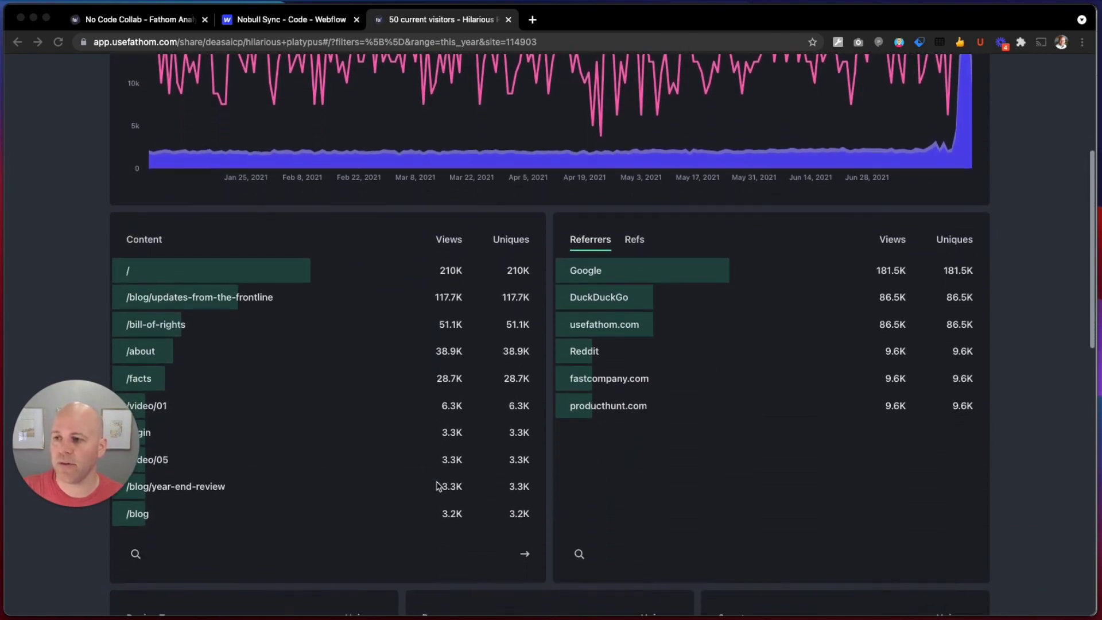
click(735, 423)
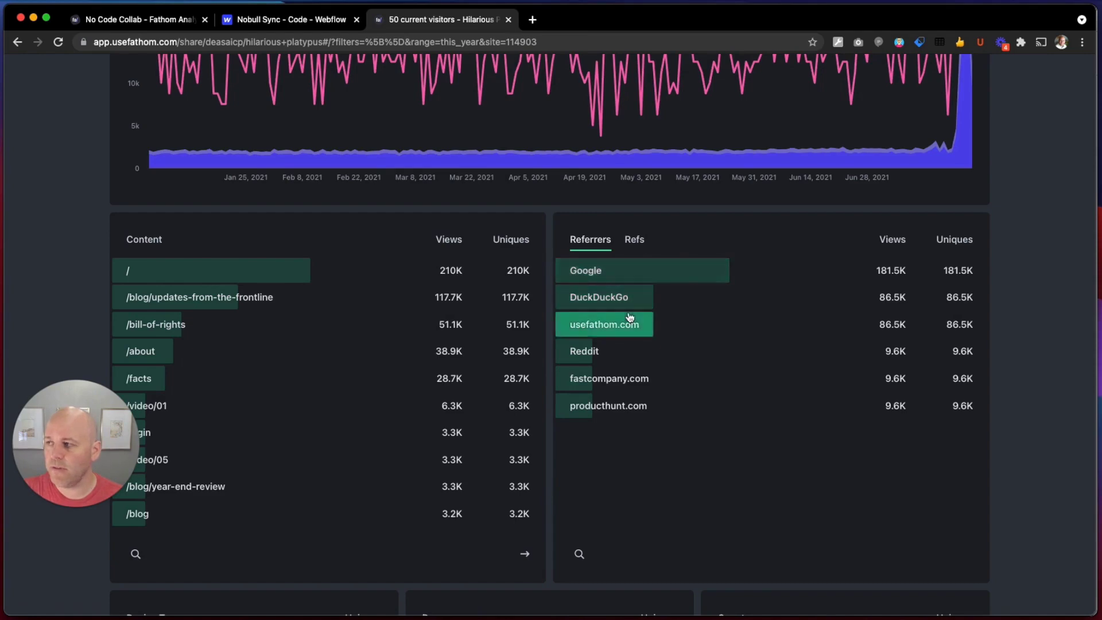
scroll(632, 319, up, 5)
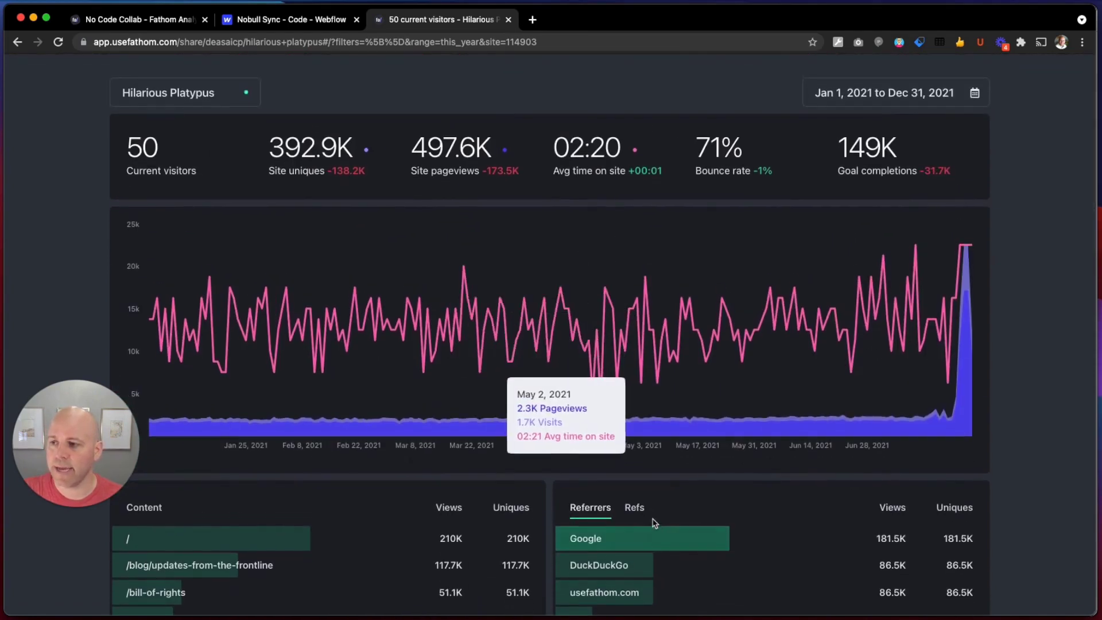
scroll(652, 522, down, 3)
scroll(652, 522, down, 1)
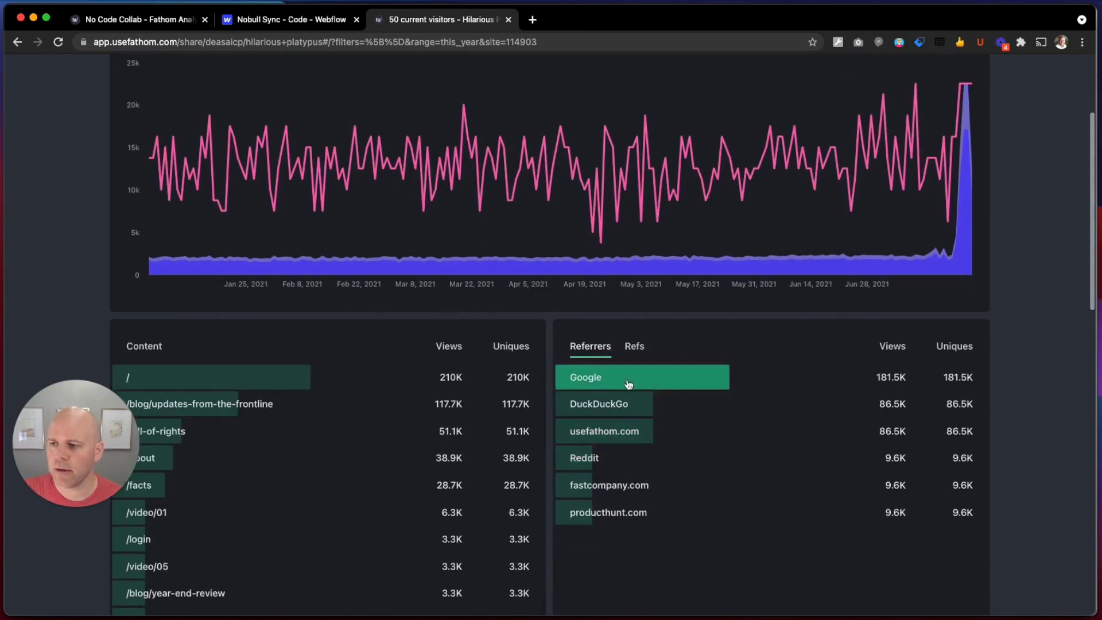
click(629, 407)
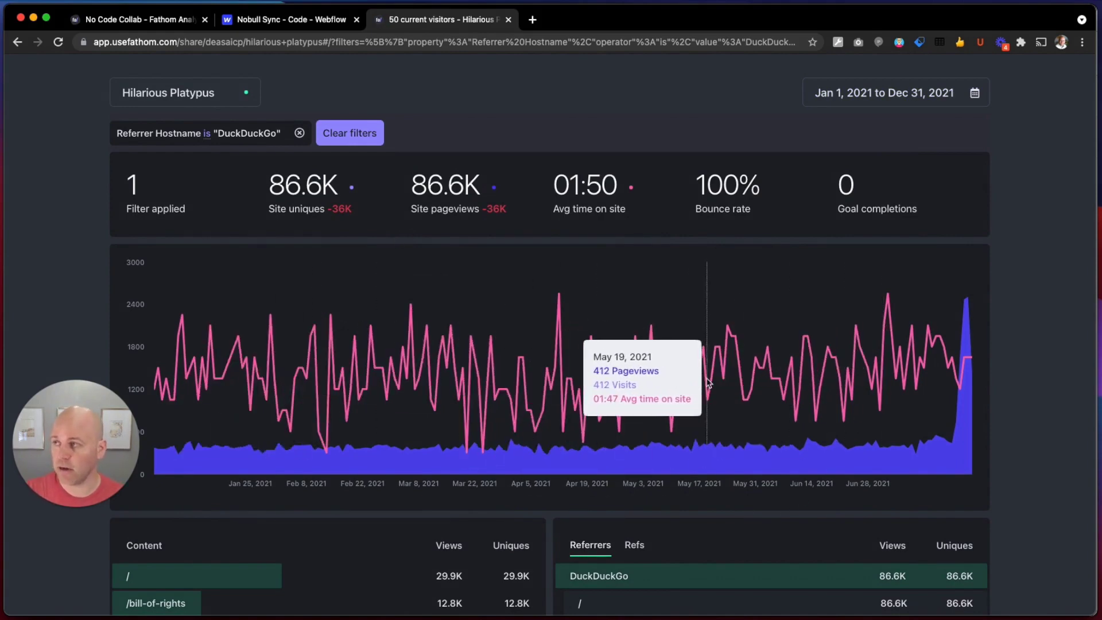
- Narrow the DuckDuckGo-filtered analytics further to visits on the /about page
scroll(709, 383, down, 1)
scroll(709, 383, down, 5)
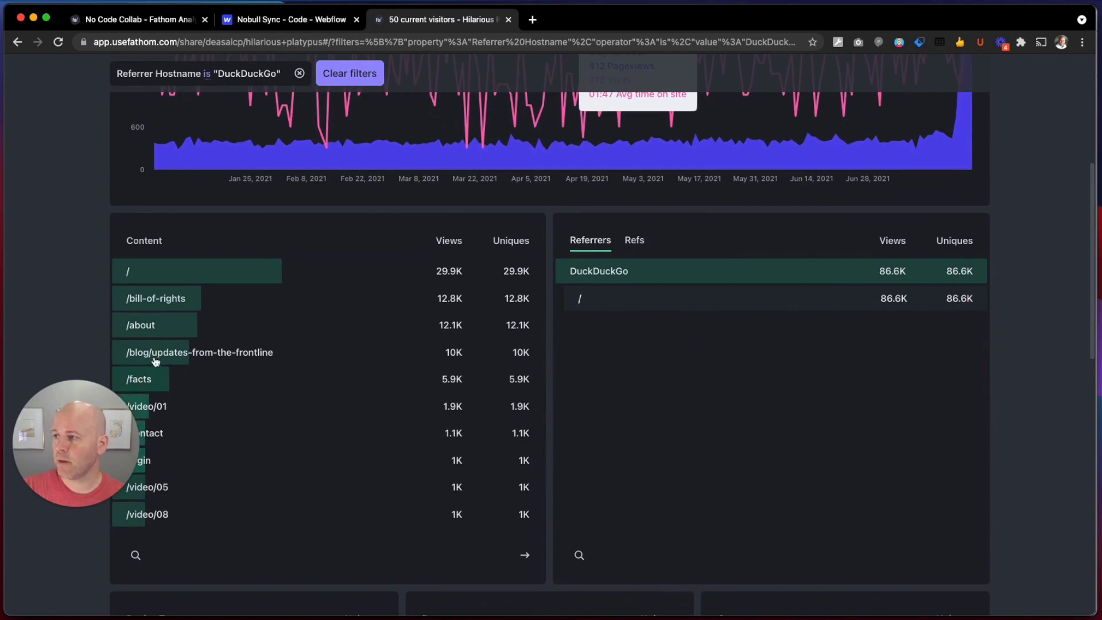
click(156, 325)
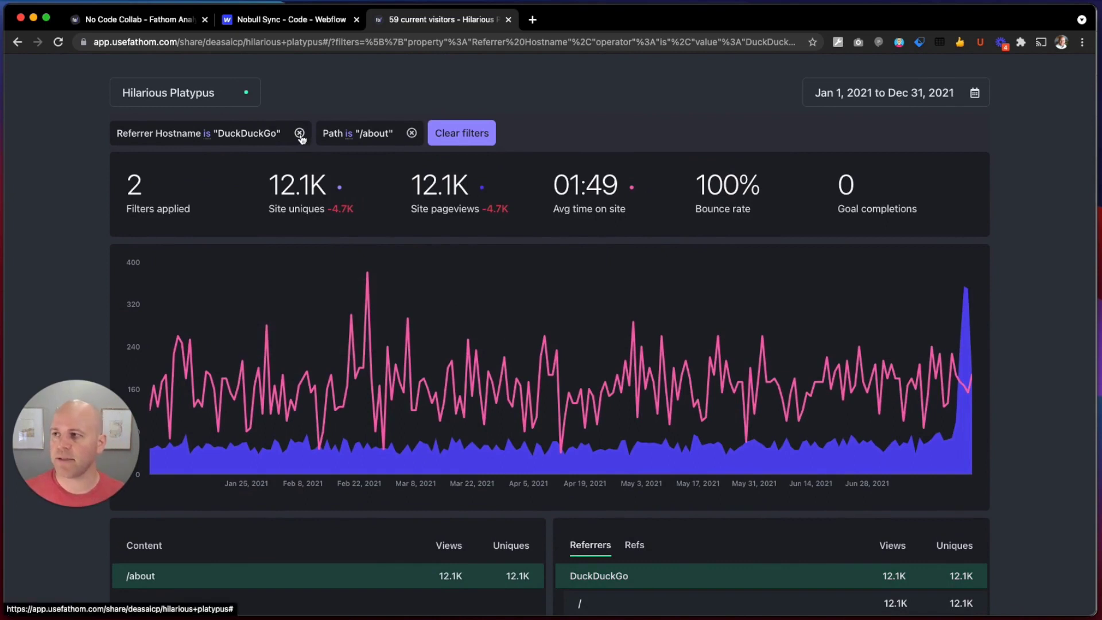
- Remove the DuckDuckGo referrer filter and the /about path filter from the dashboard
click(210, 136)
click(214, 136)
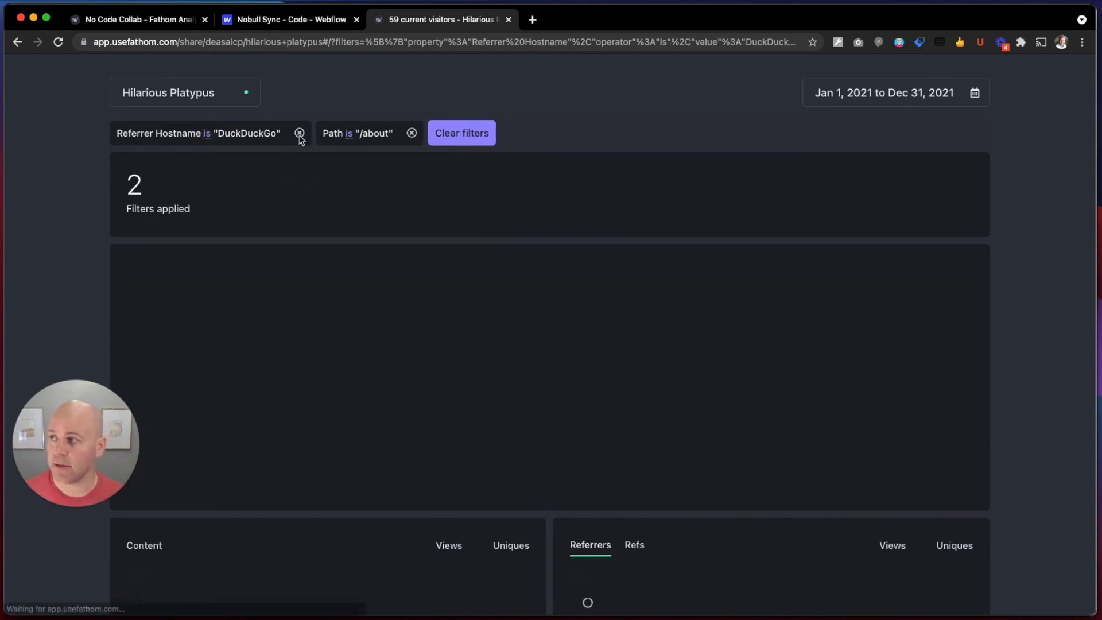
click(301, 135)
click(205, 136)
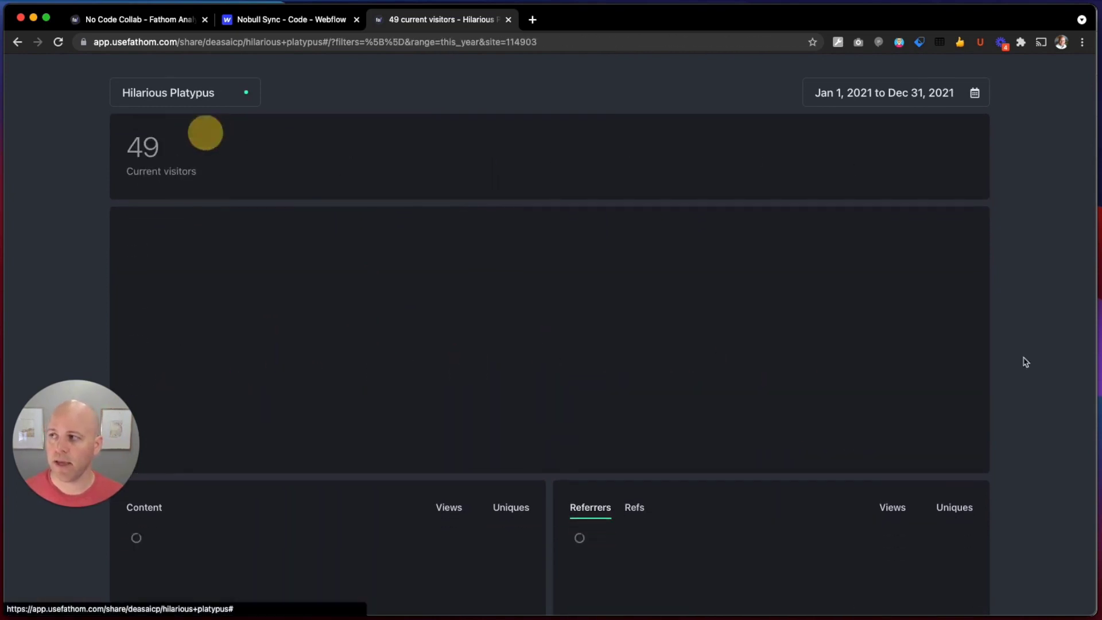
- Review the events, campaign, device, browser and country statistics, and filter the dashboard by the Phone device type
scroll(820, 516, down, 8)
scroll(821, 527, down, 8)
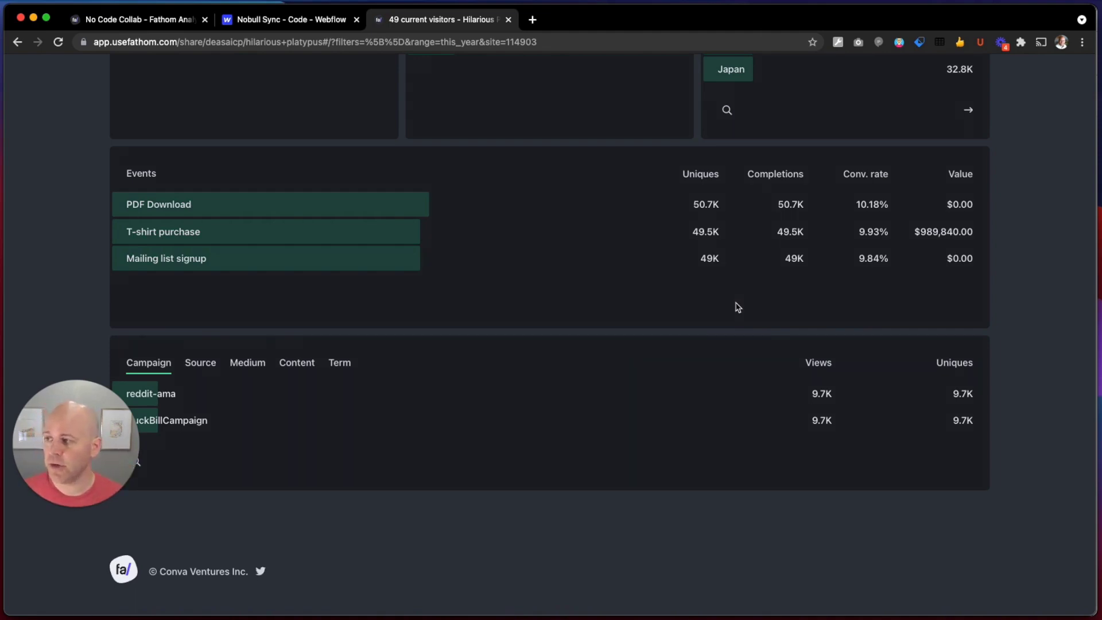
scroll(467, 362, up, 4)
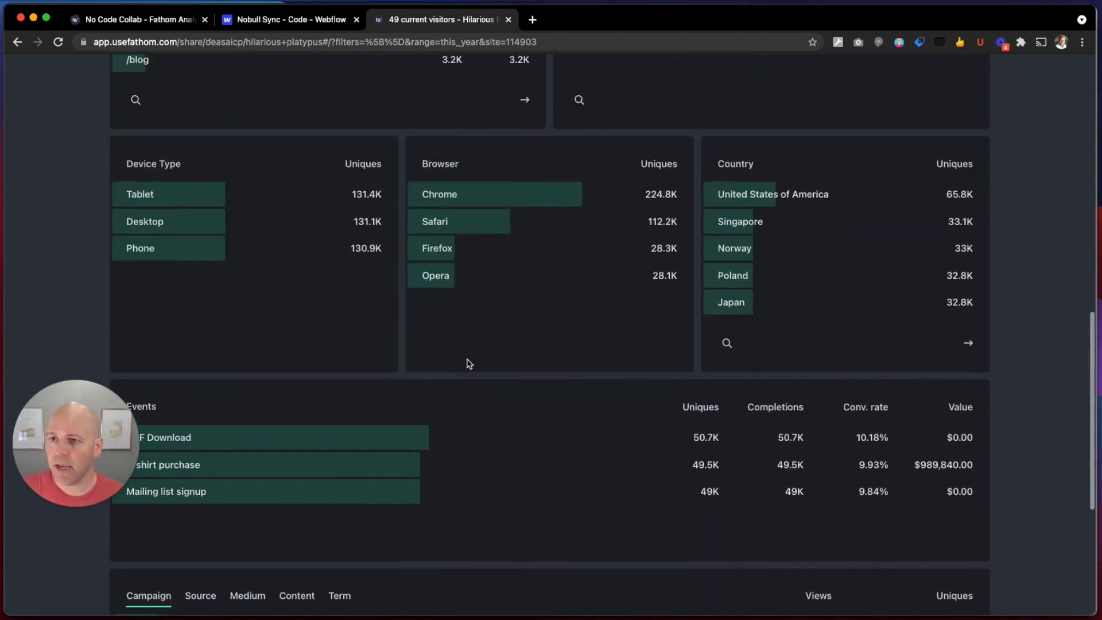
scroll(468, 364, up, 3)
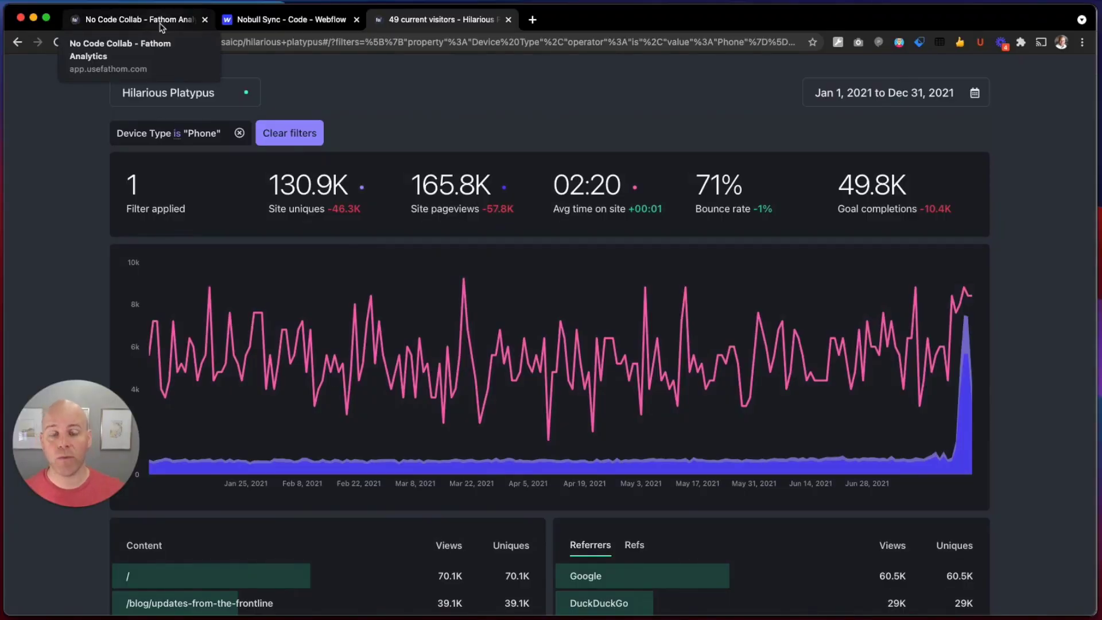
- Return to the No Code Collab dashboard and open the email report settings
click(160, 26)
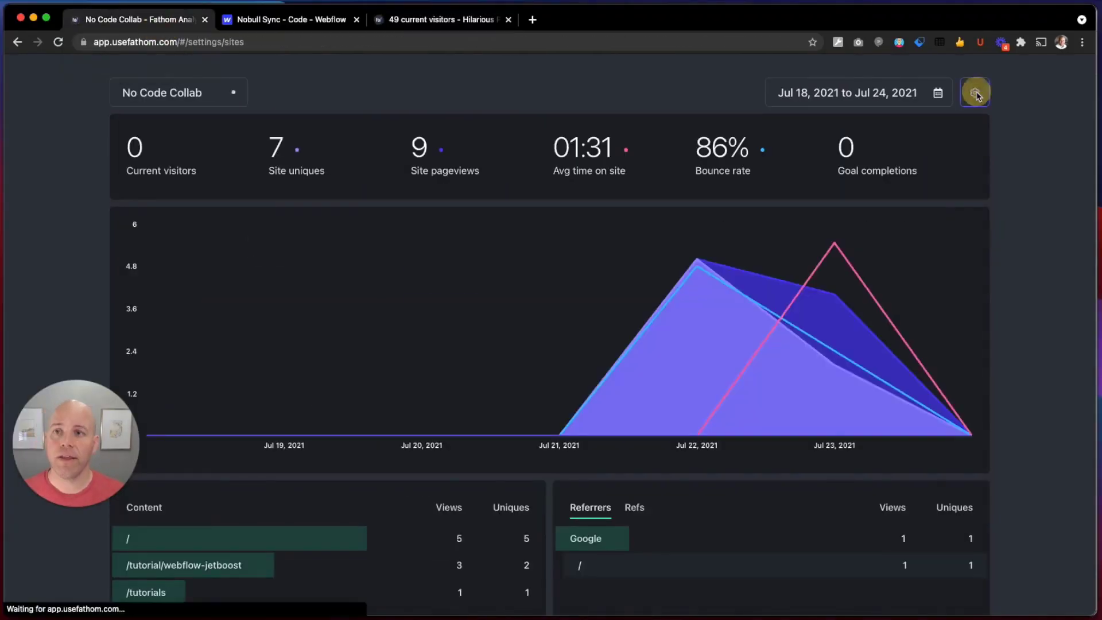
click(974, 91)
click(272, 197)
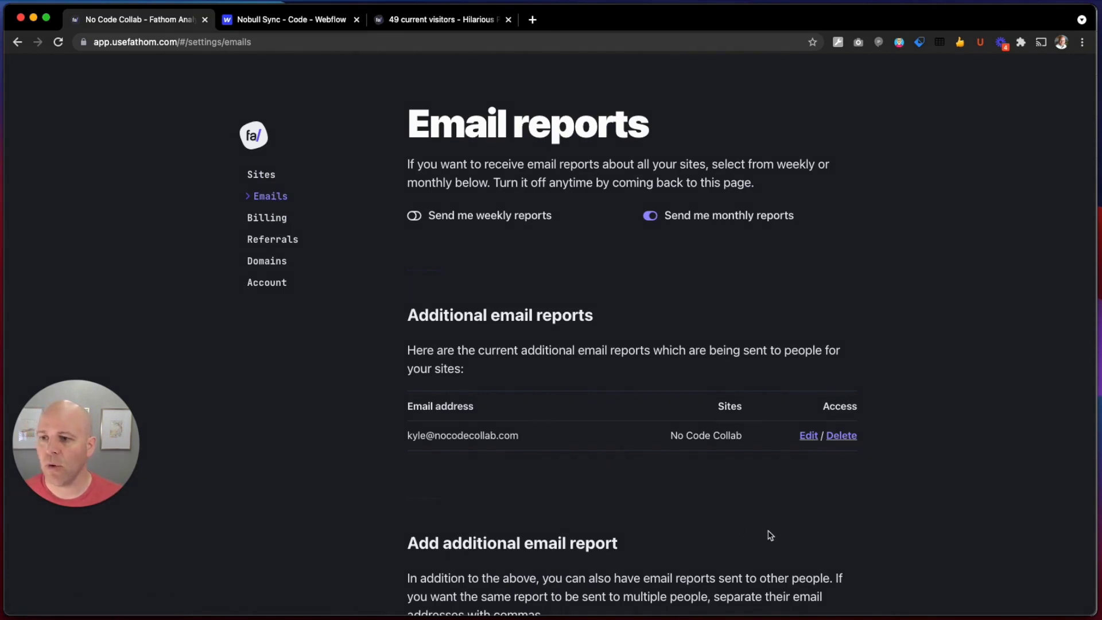
- Create an additional email report for the recipient's email address, sent monthly instead of weekly and covering only Test Site
scroll(770, 535, down, 5)
scroll(770, 535, down, 5)
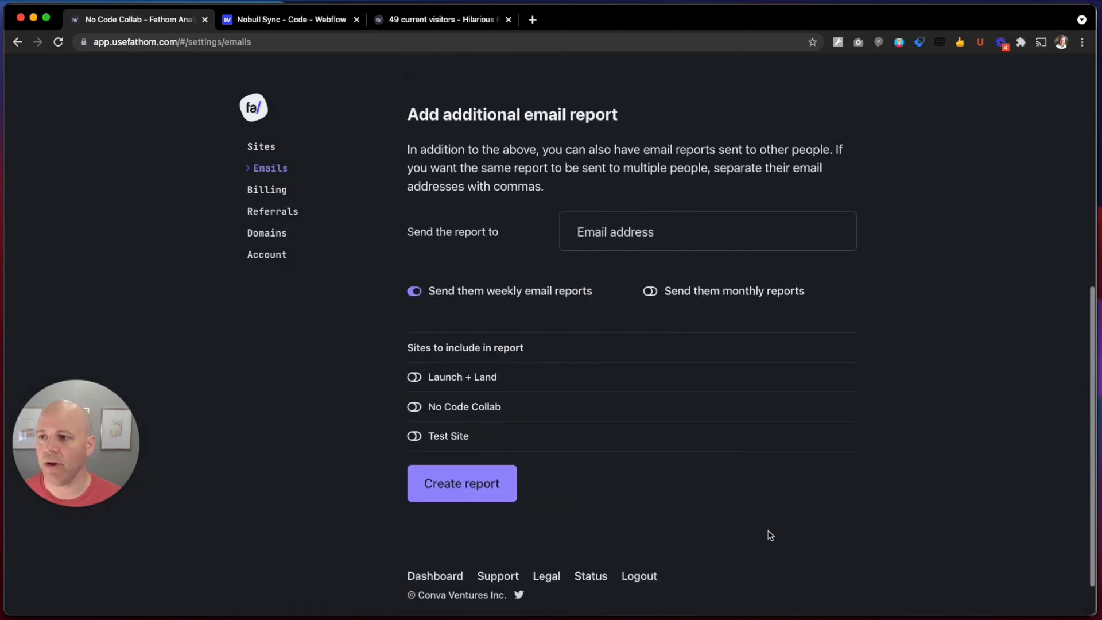
click(640, 231)
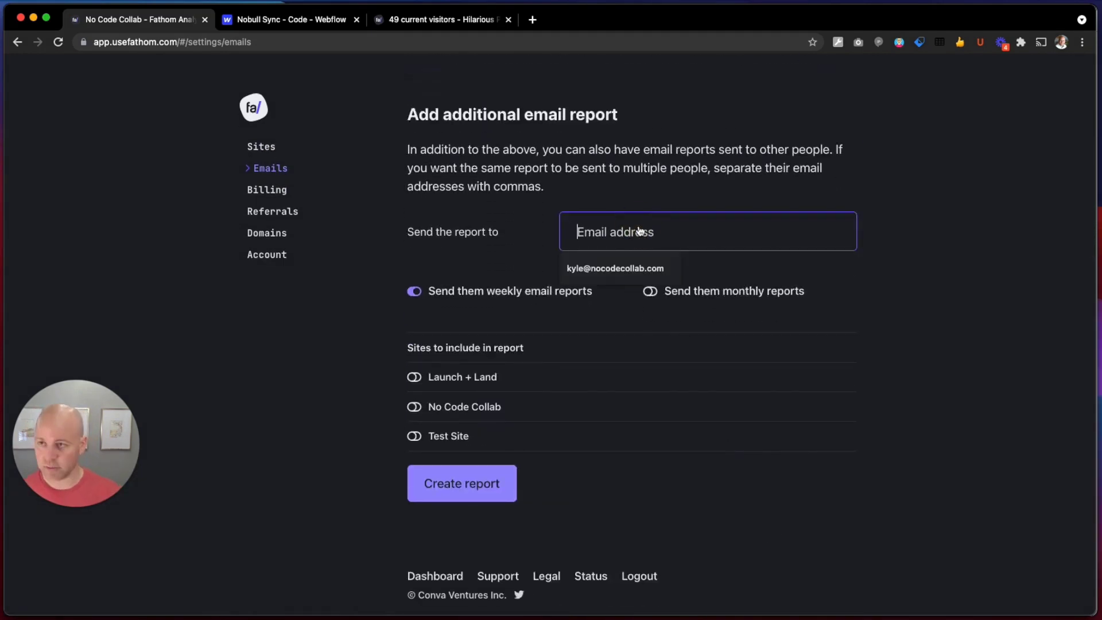
click(617, 269)
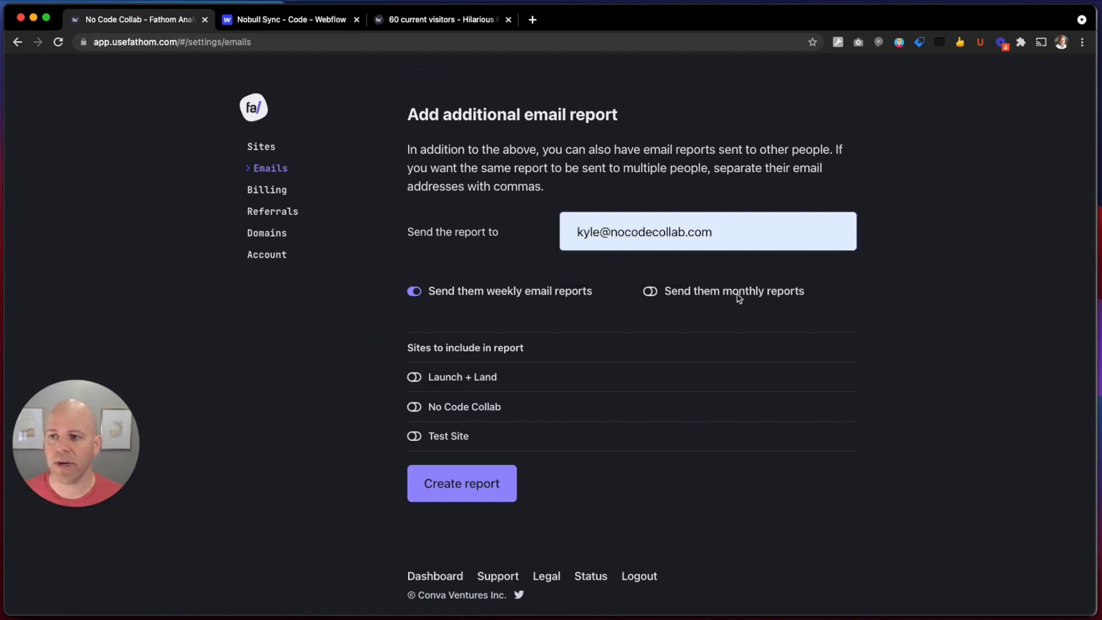
click(651, 291)
click(413, 291)
click(414, 436)
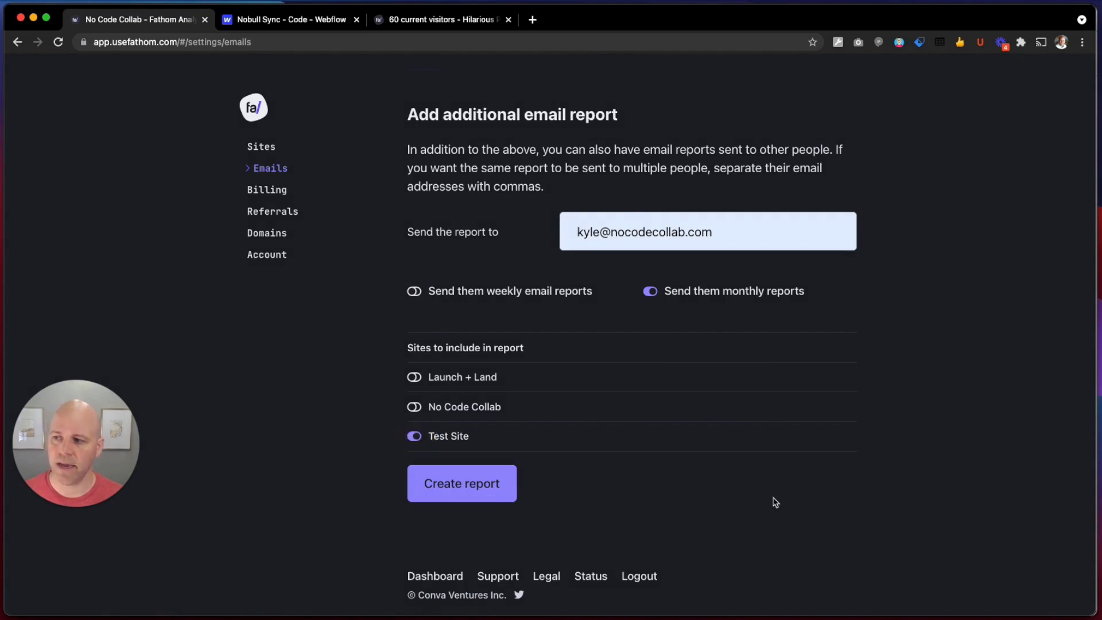
click(459, 488)
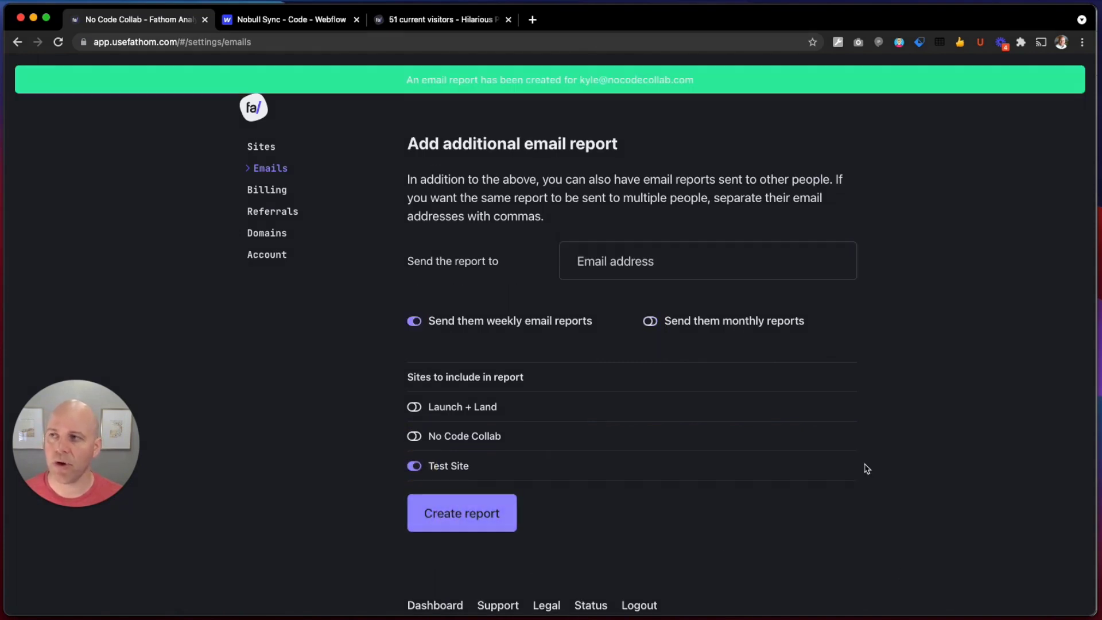
- Edit the Test Site email report to send weekly instead of monthly, add Launch + Land and No Code Collab, and save it
scroll(864, 468, up, 5)
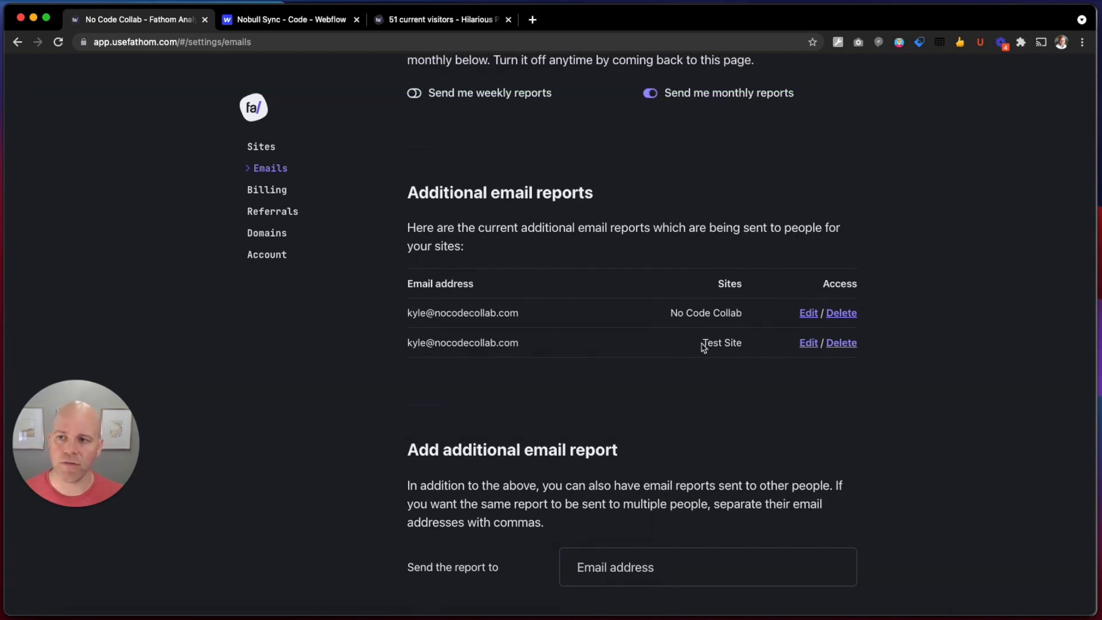
click(807, 345)
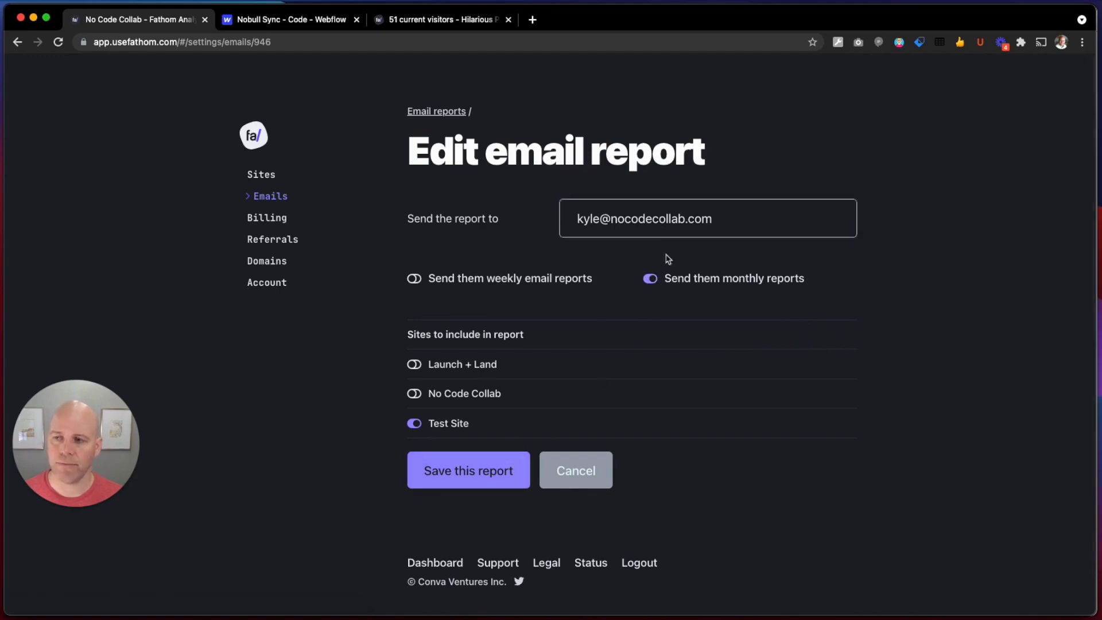
click(413, 279)
click(651, 279)
click(414, 365)
click(416, 394)
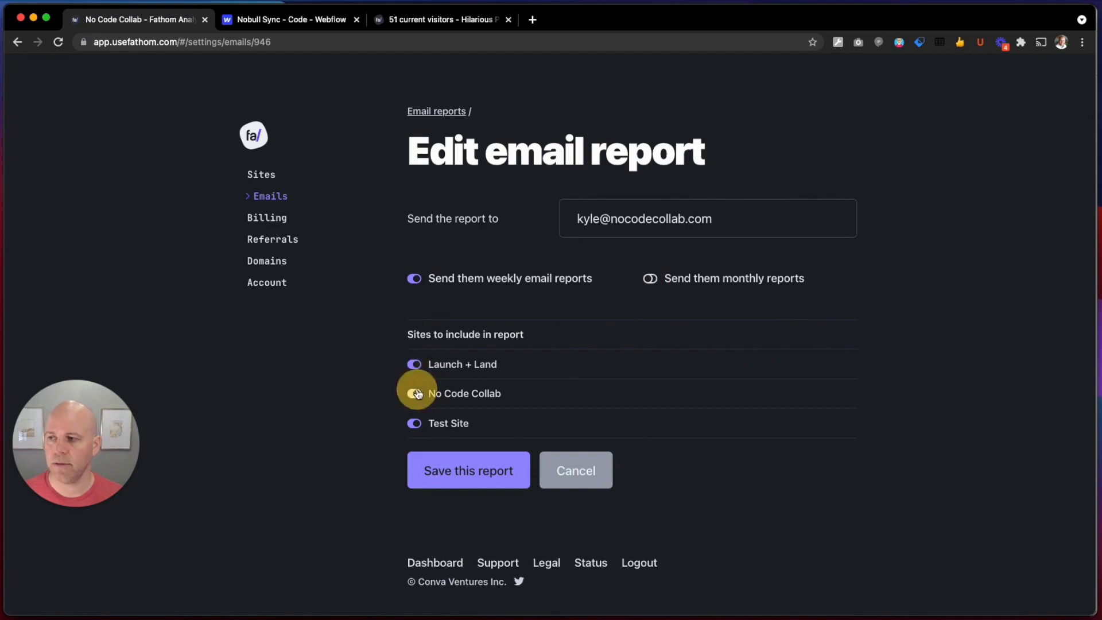
click(472, 475)
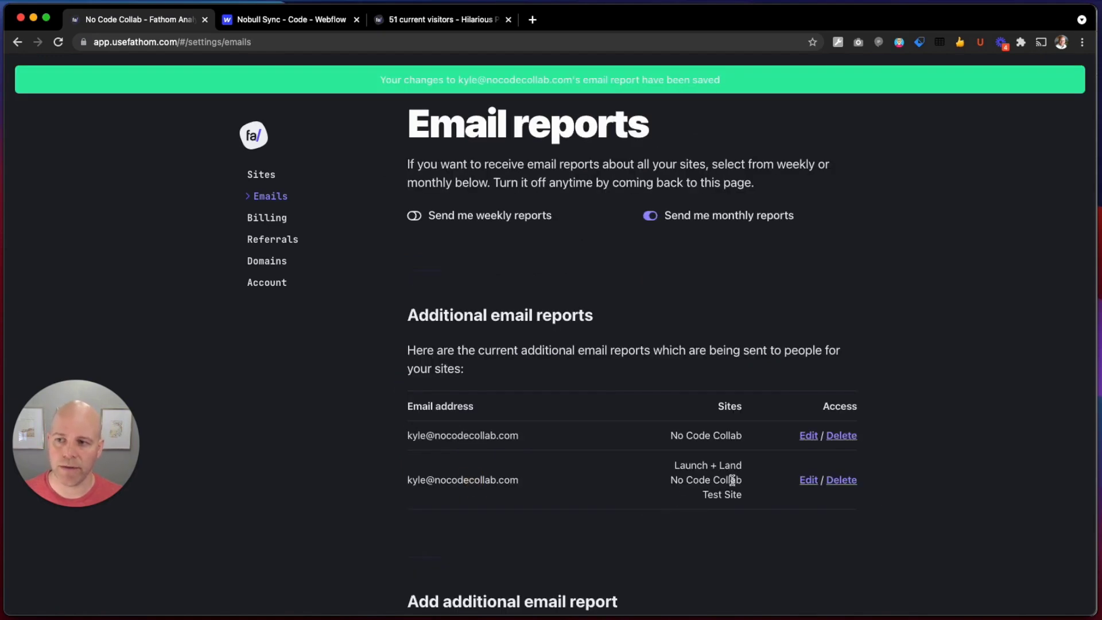
- Delete the additional email report covering Launch + Land, No Code Collab and Test Site
click(837, 483)
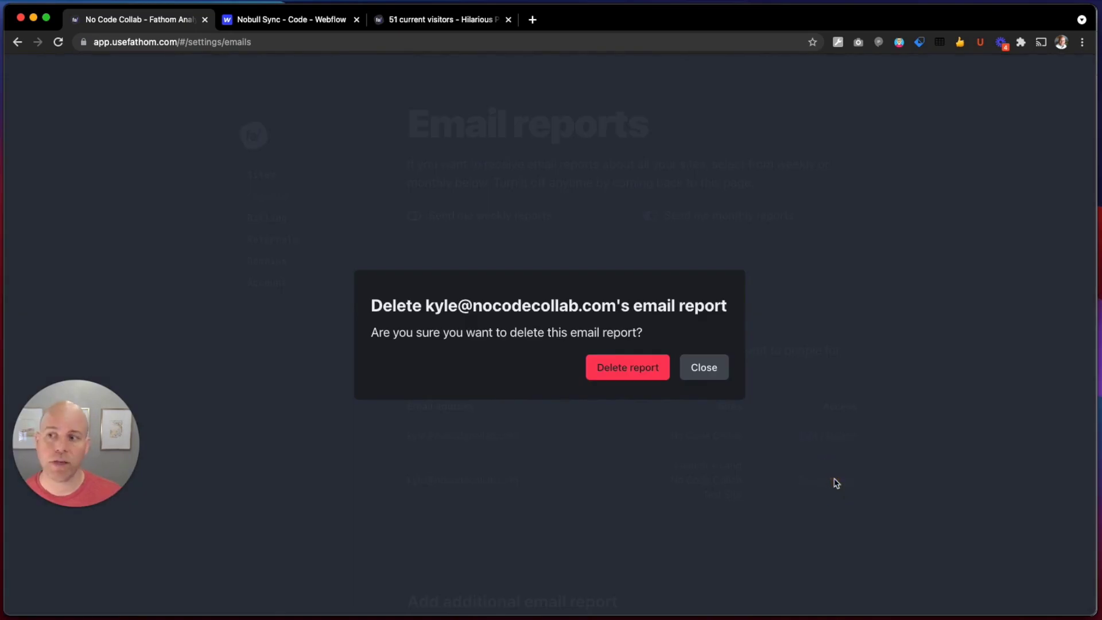
click(642, 366)
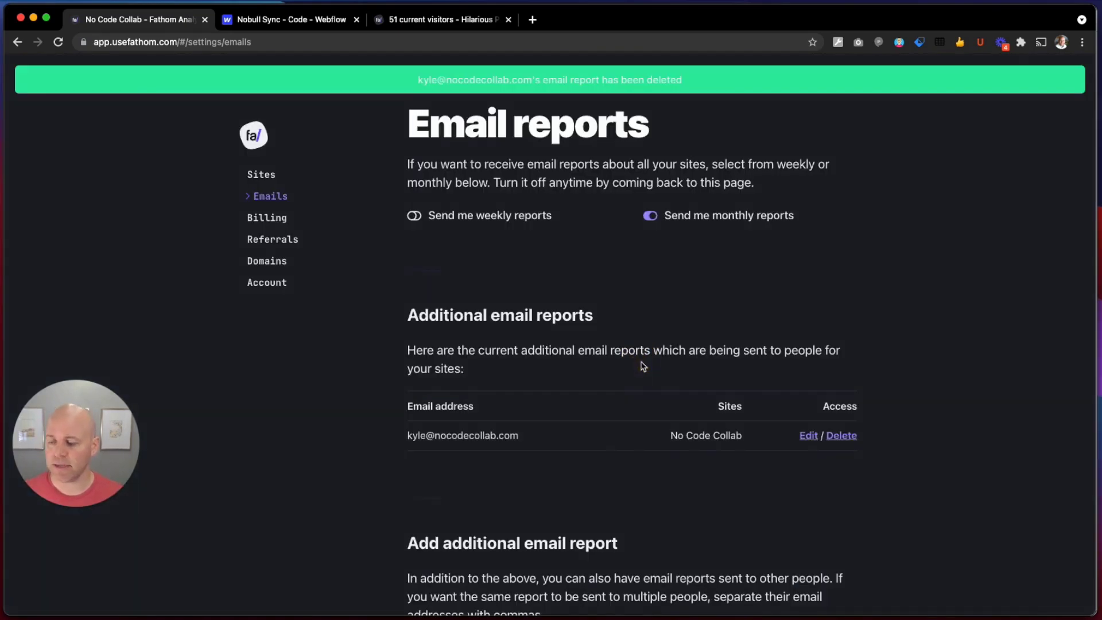